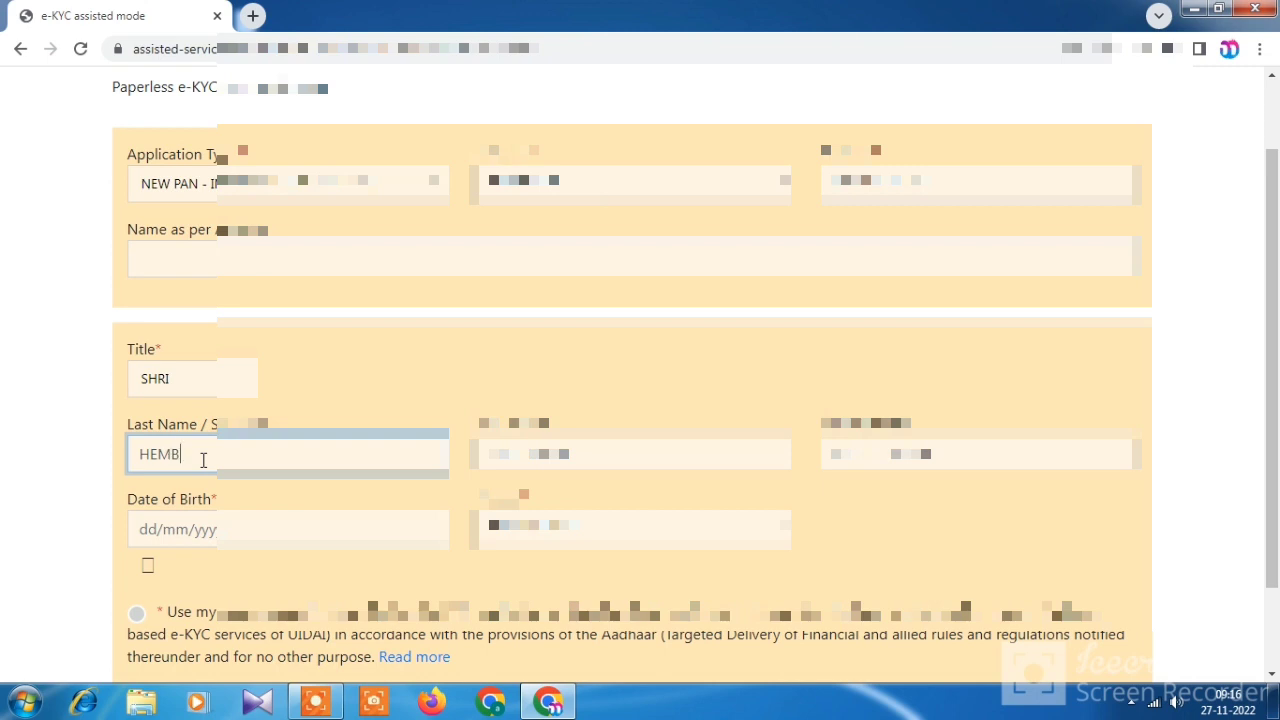
- Enter the applicant's name initials in the name fields
type("AM")
key("Tab")
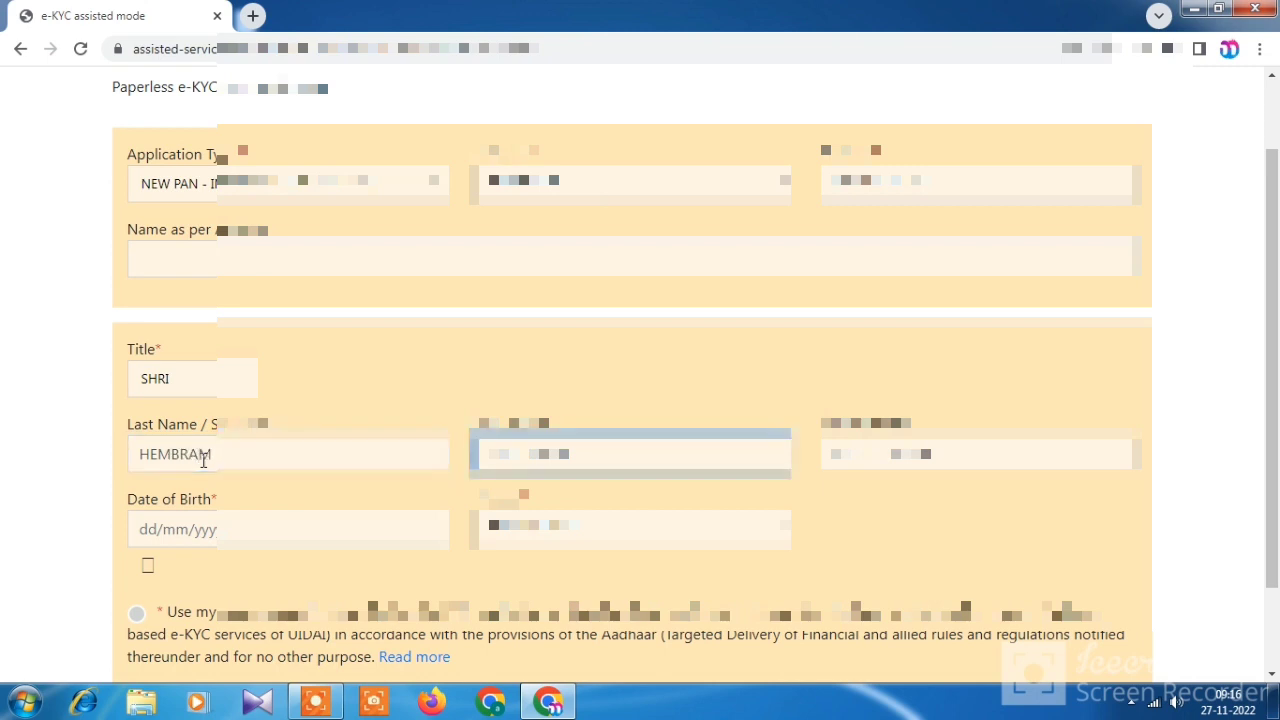
type("S")
left_click(362, 350)
scroll(362, 350, "down", 1)
- In the date of birth calendar, go back to the 1980s and pick 1988 as the birth year
left_click(175, 435)
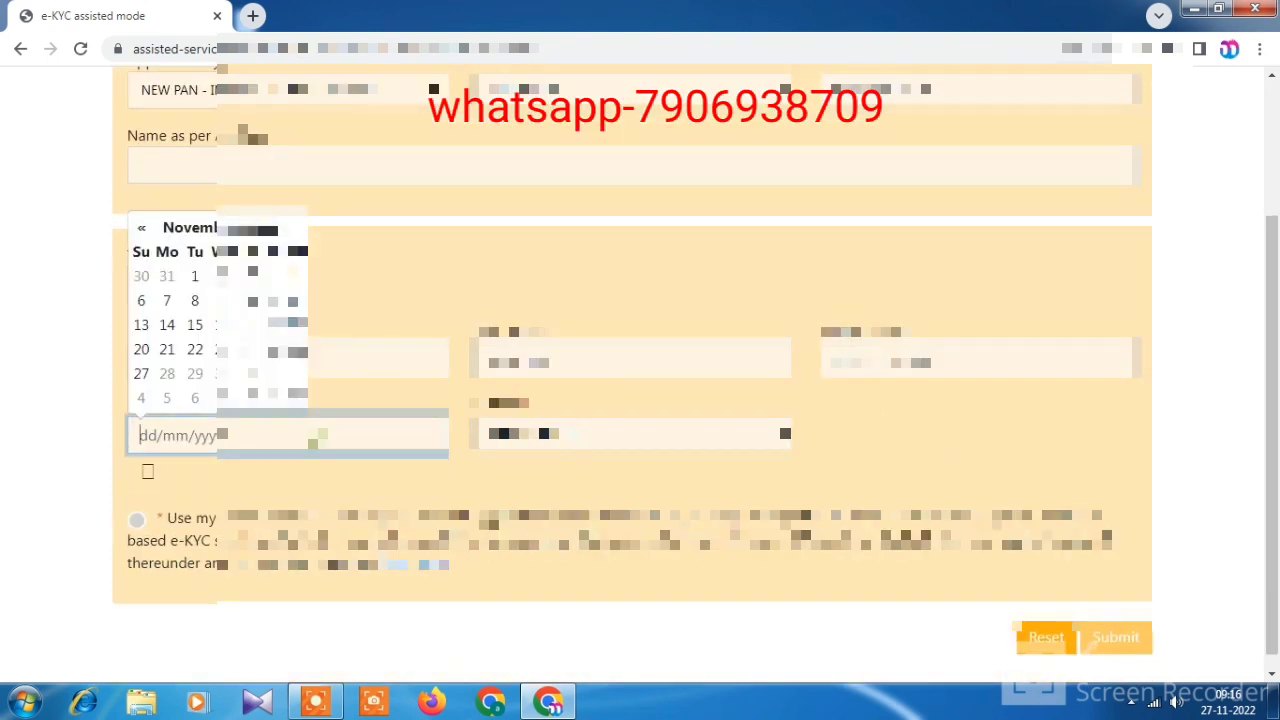
left_click(198, 240)
left_click(200, 242)
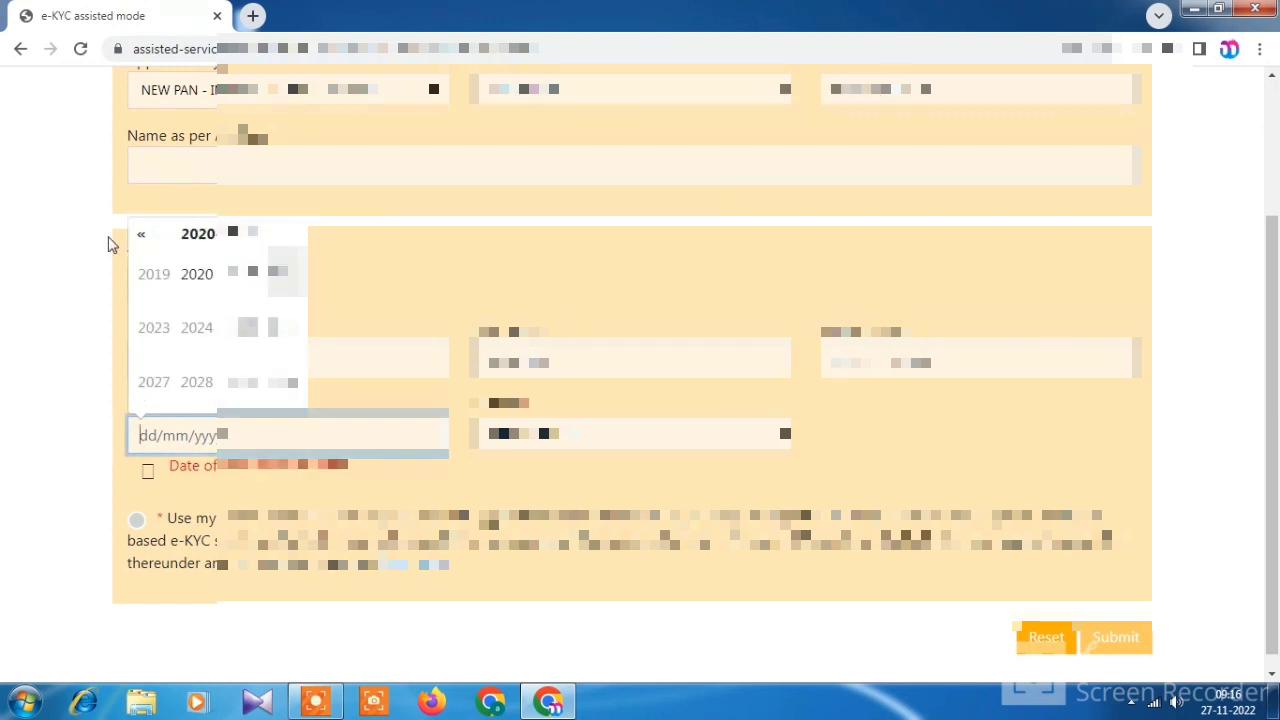
left_click(144, 242)
left_click(144, 242)
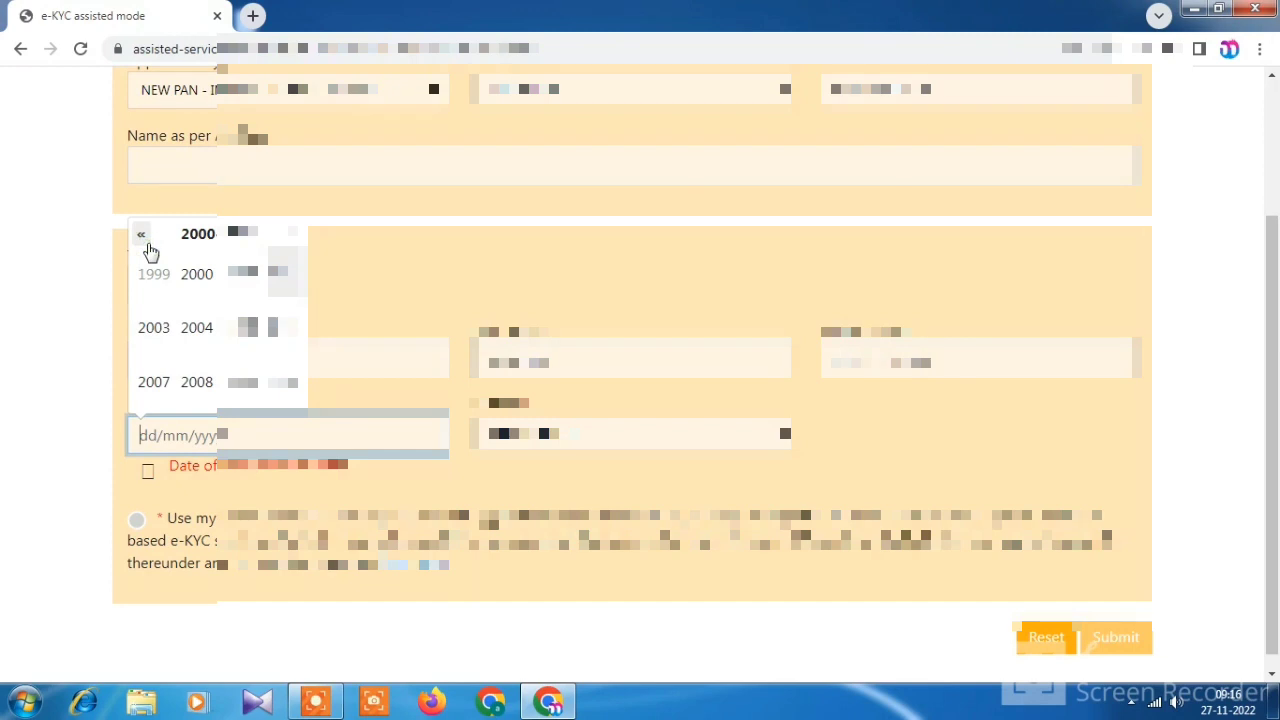
left_click(144, 242)
left_click(144, 242)
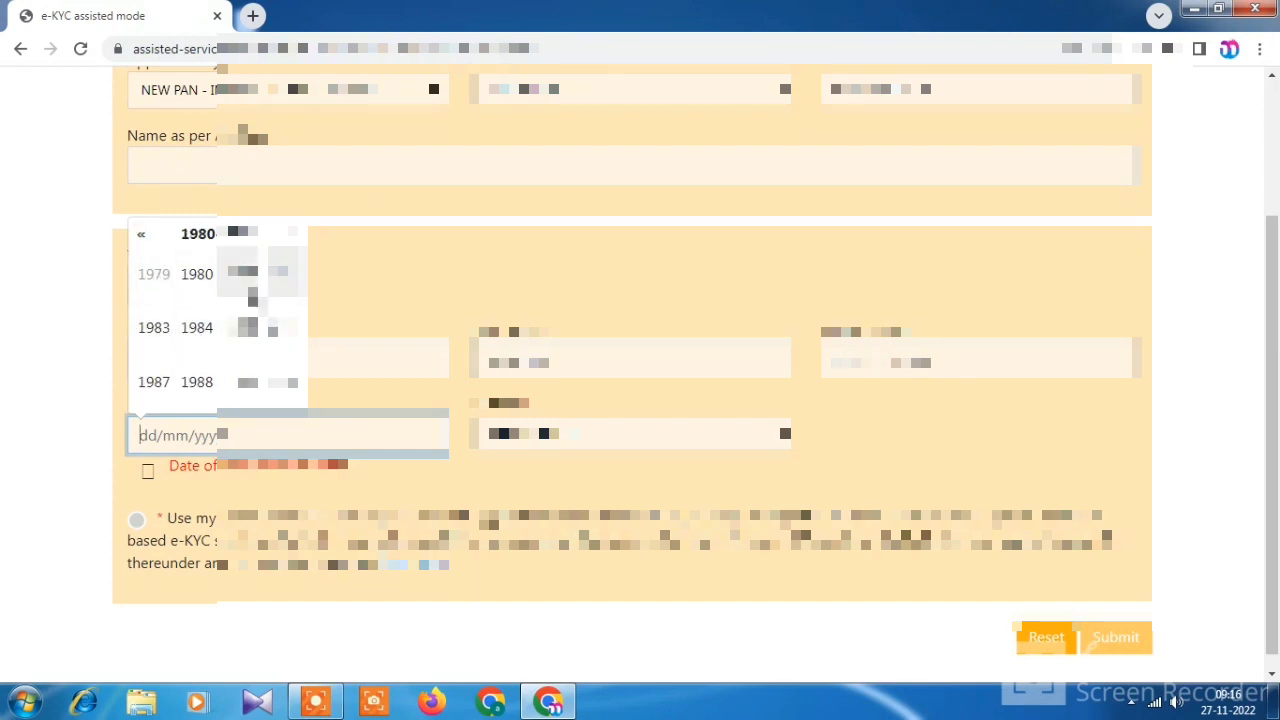
left_click(196, 382)
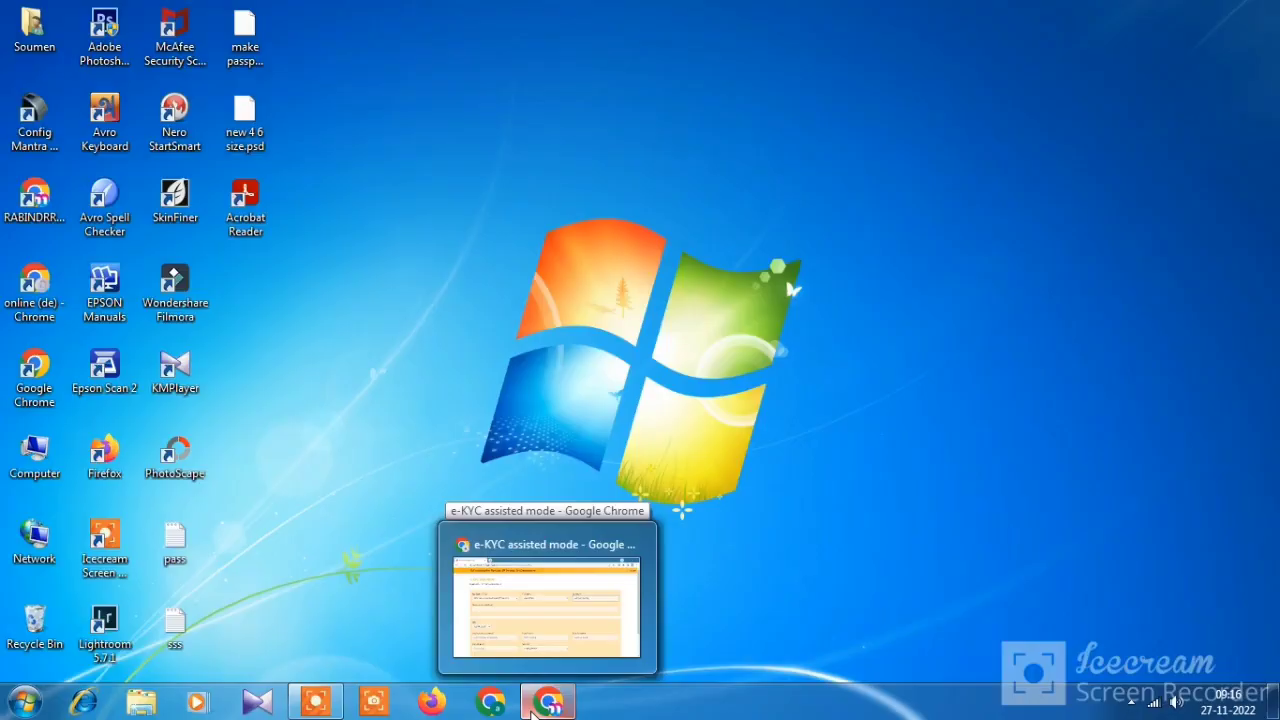
left_click(540, 703)
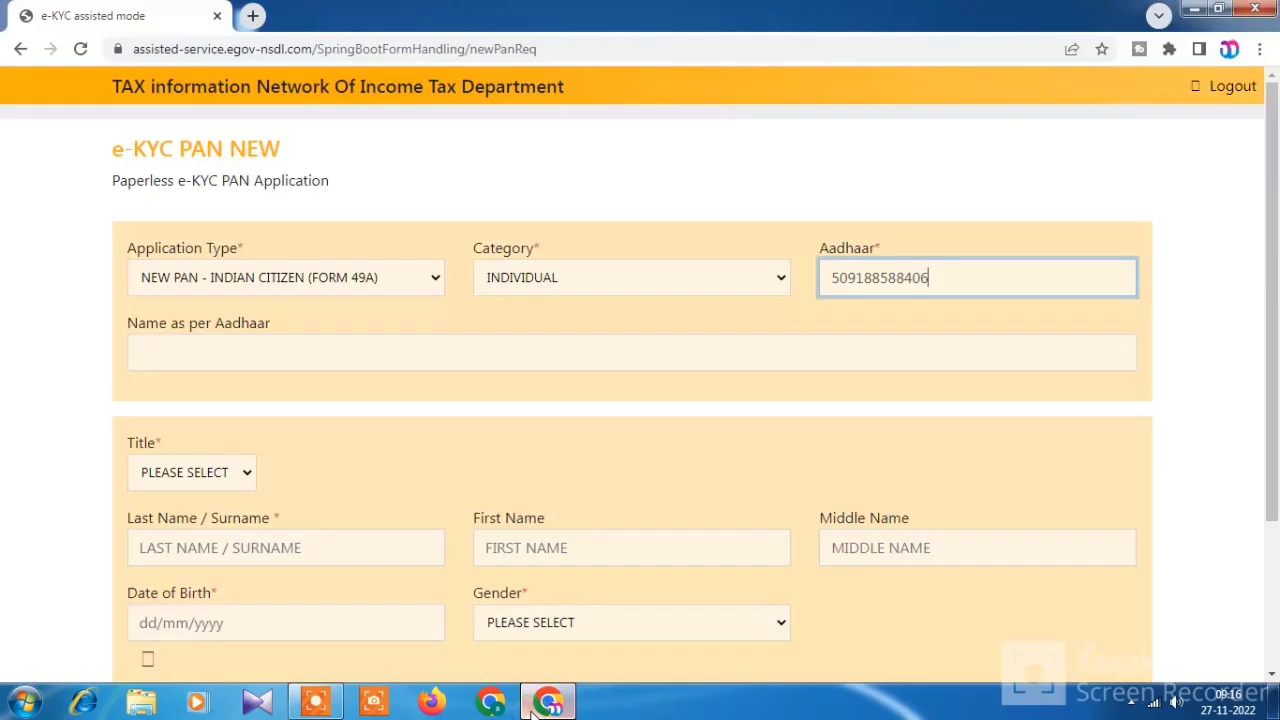
- Choose SHRI as the title and enter the applicant's surname and first name
scroll(620, 430, "down", 1)
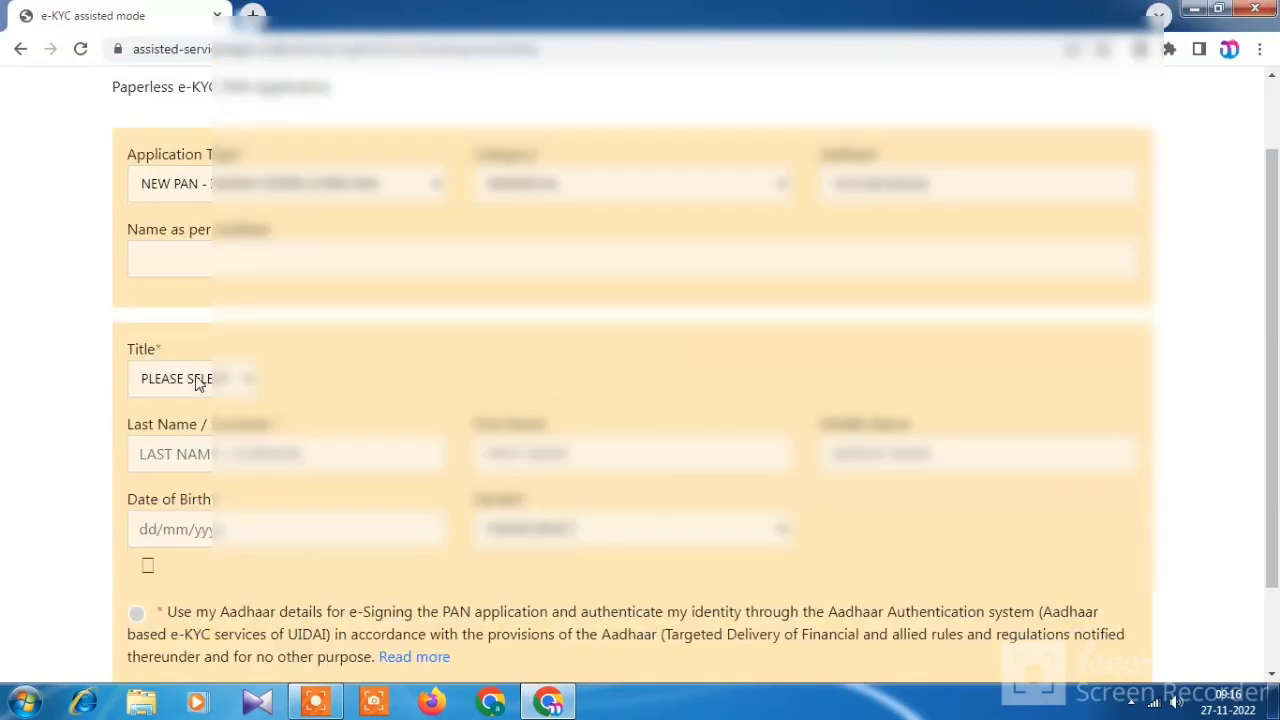
left_click(198, 384)
left_click(186, 426)
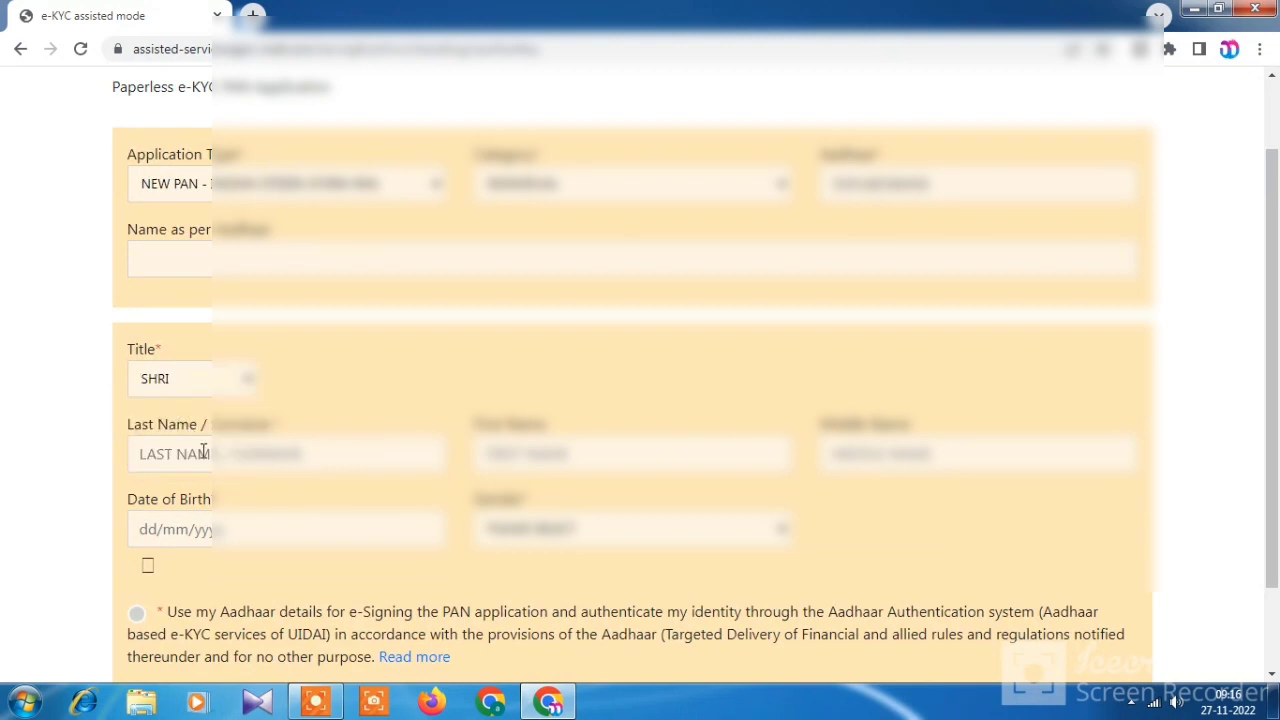
left_click(203, 457)
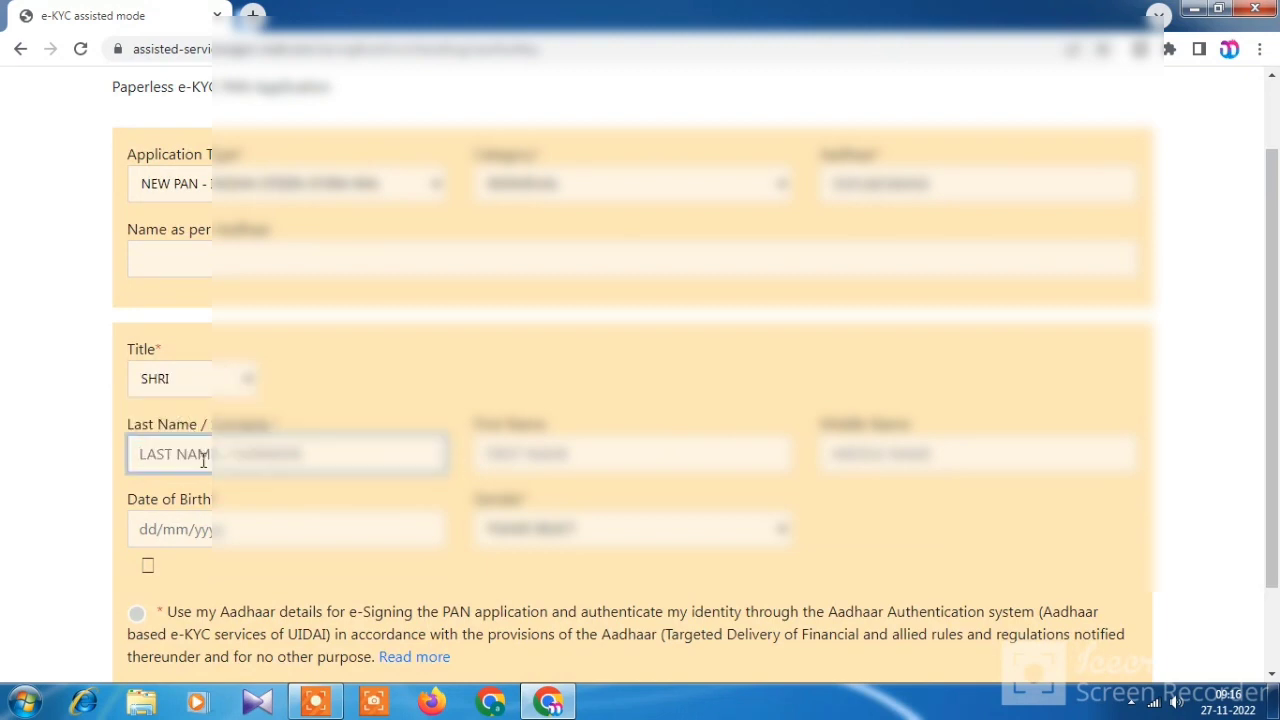
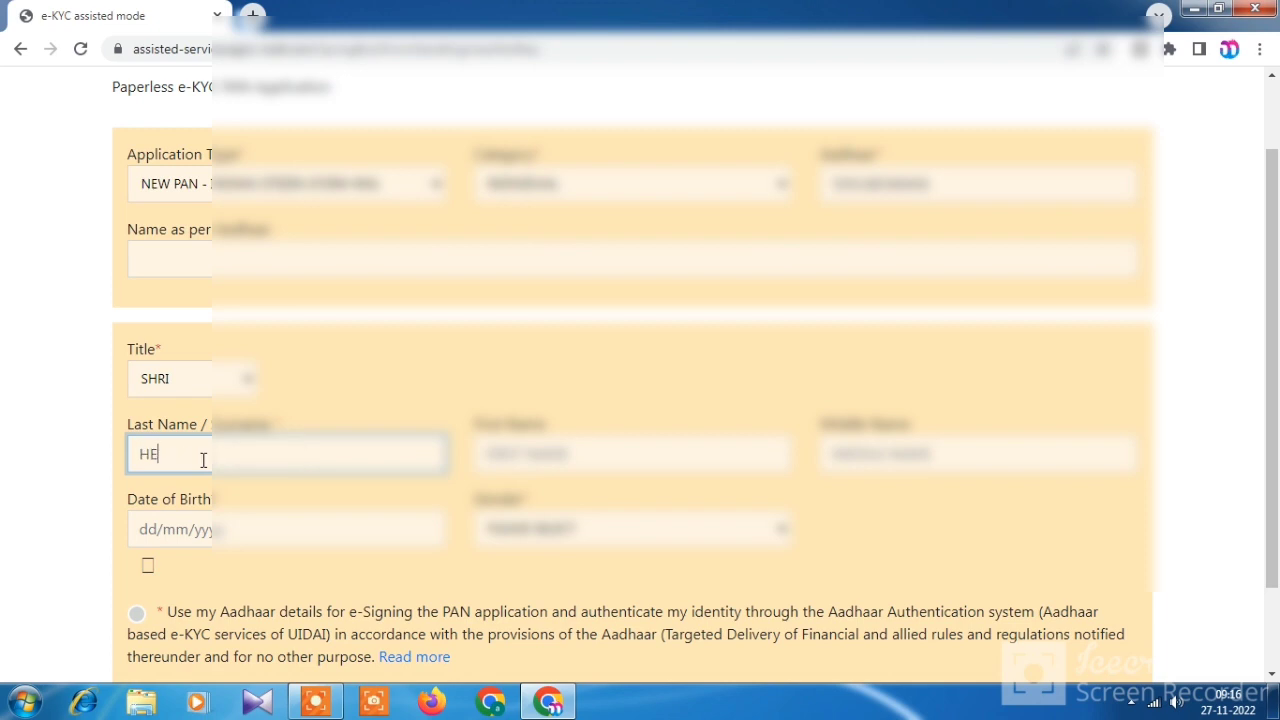
key("Tab")
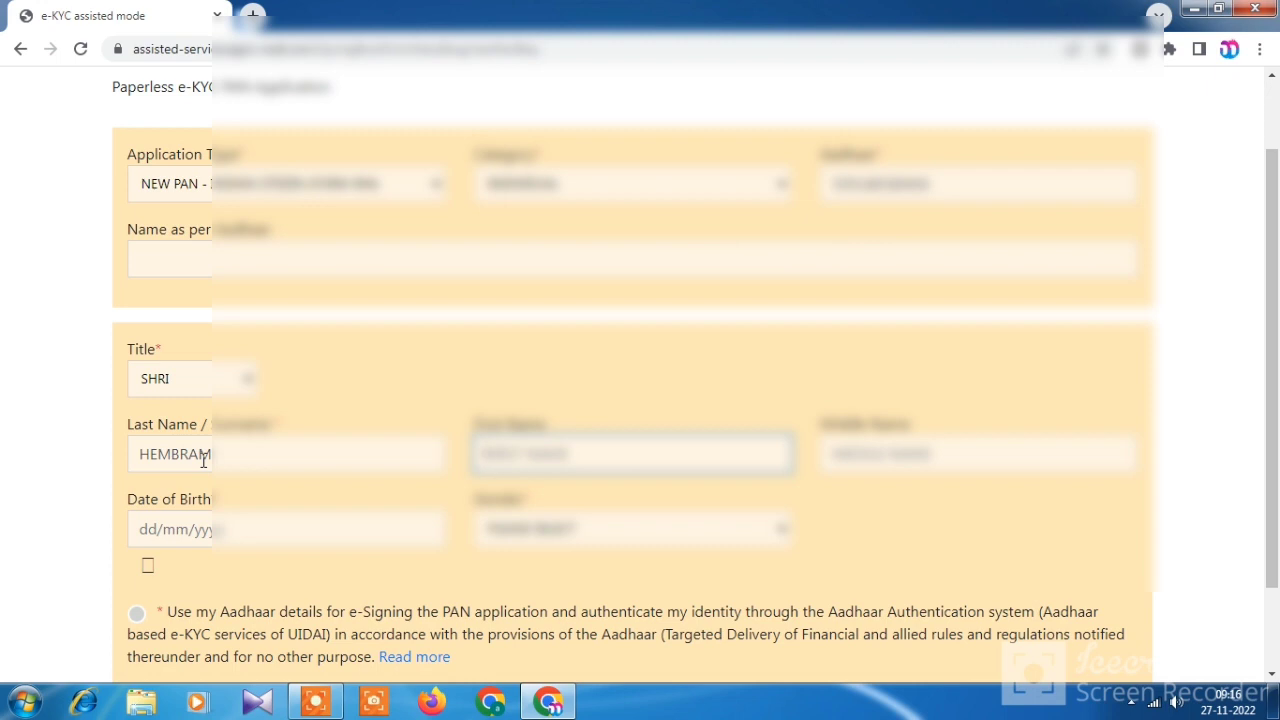
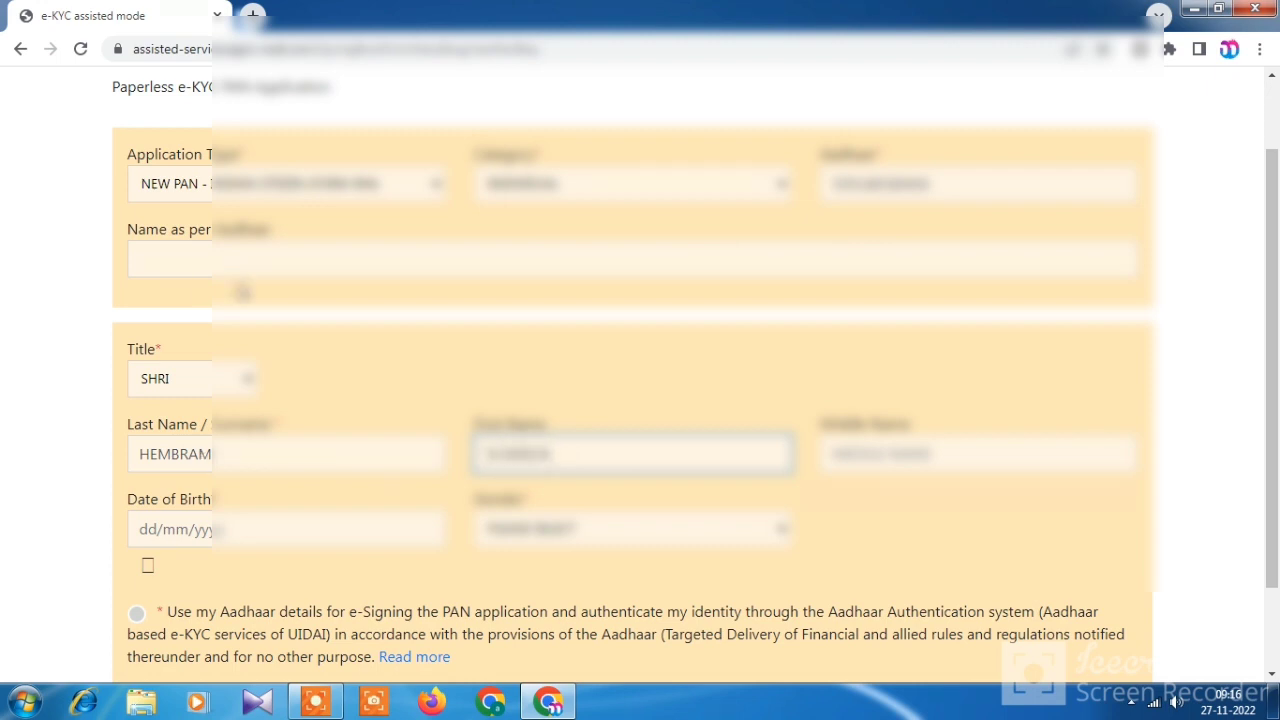
scroll(368, 366, "down", 1)
left_click(318, 436)
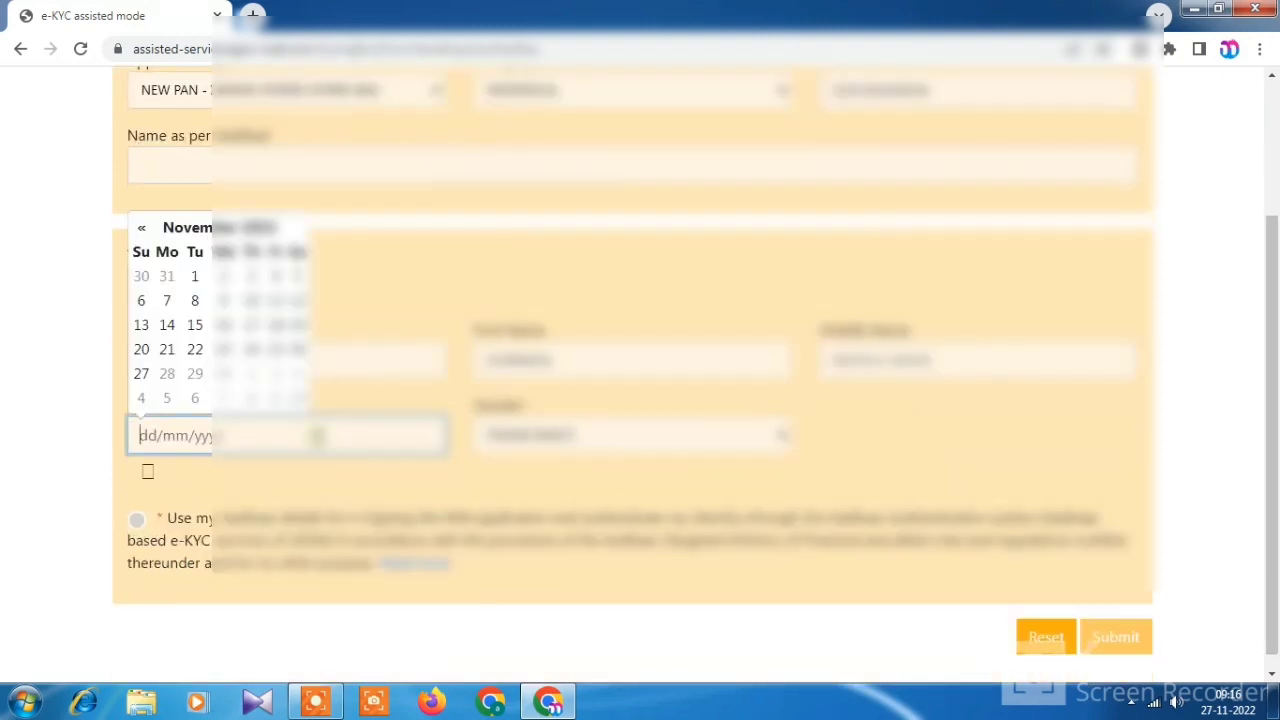
left_click(240, 236)
left_click(198, 238)
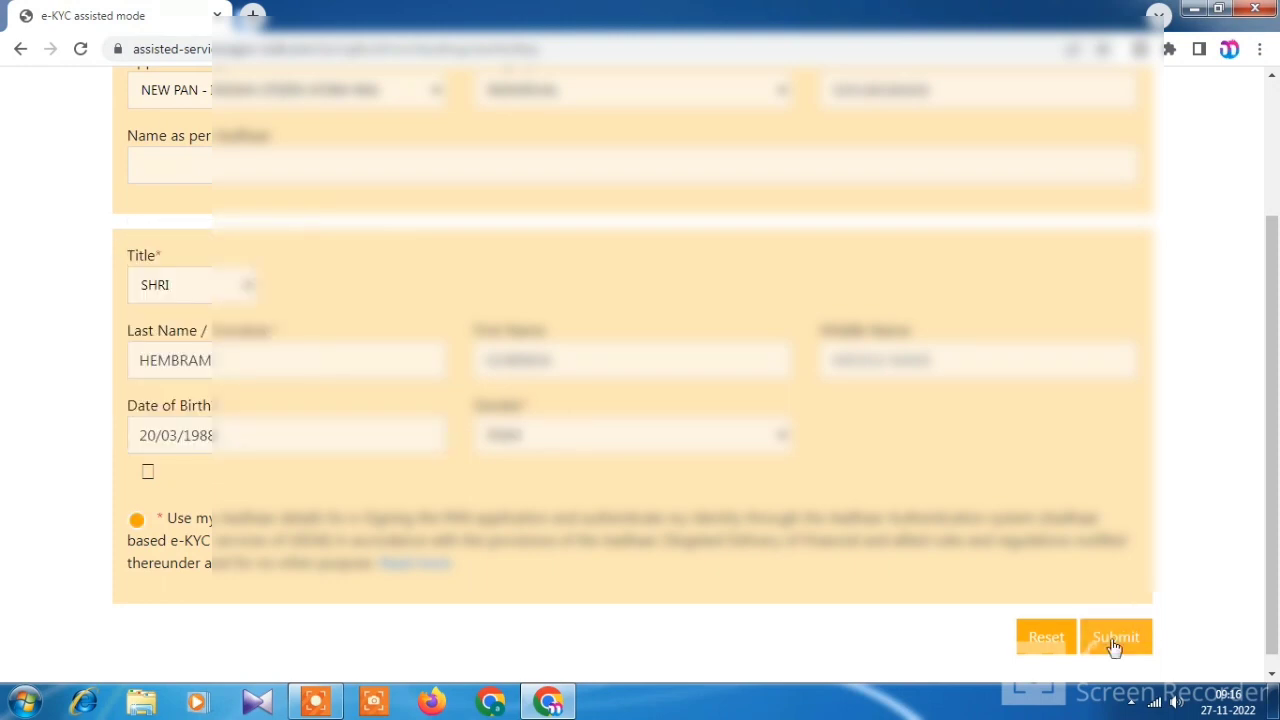
left_click(1112, 645)
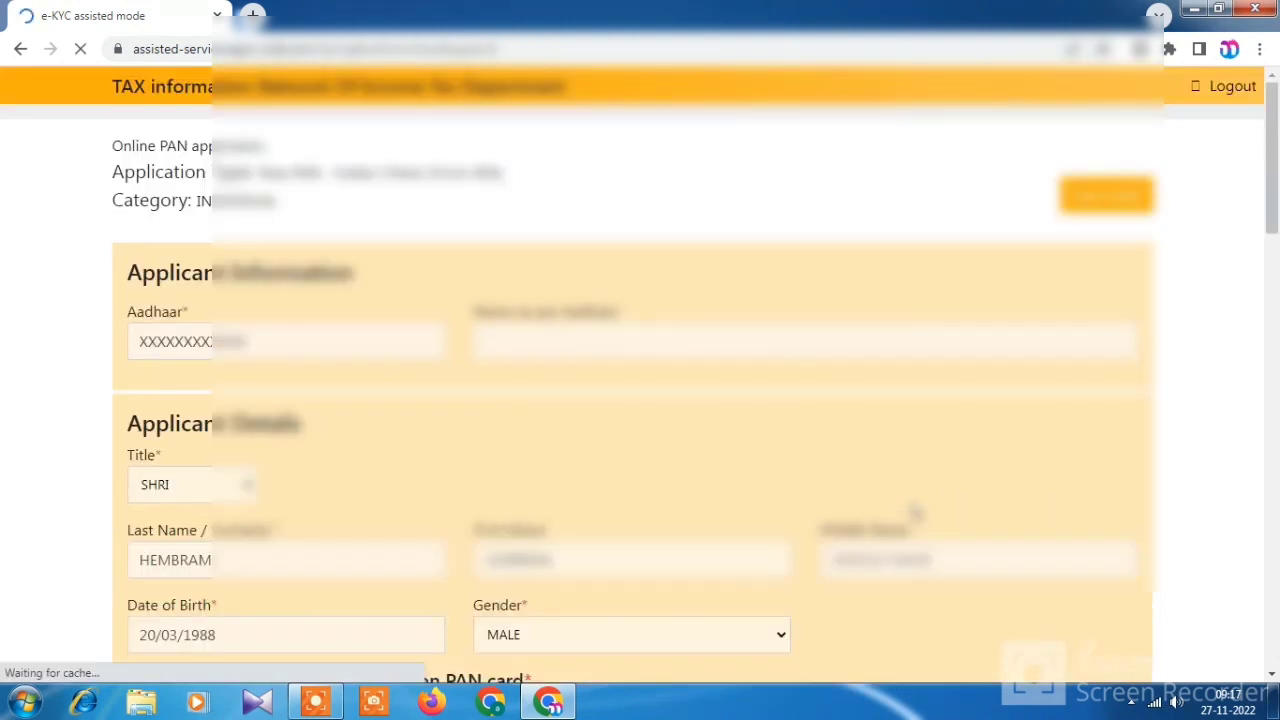
- Answer No to other names, continue, and answer No to mother being single parent
scroll(620, 432, "down", 1)
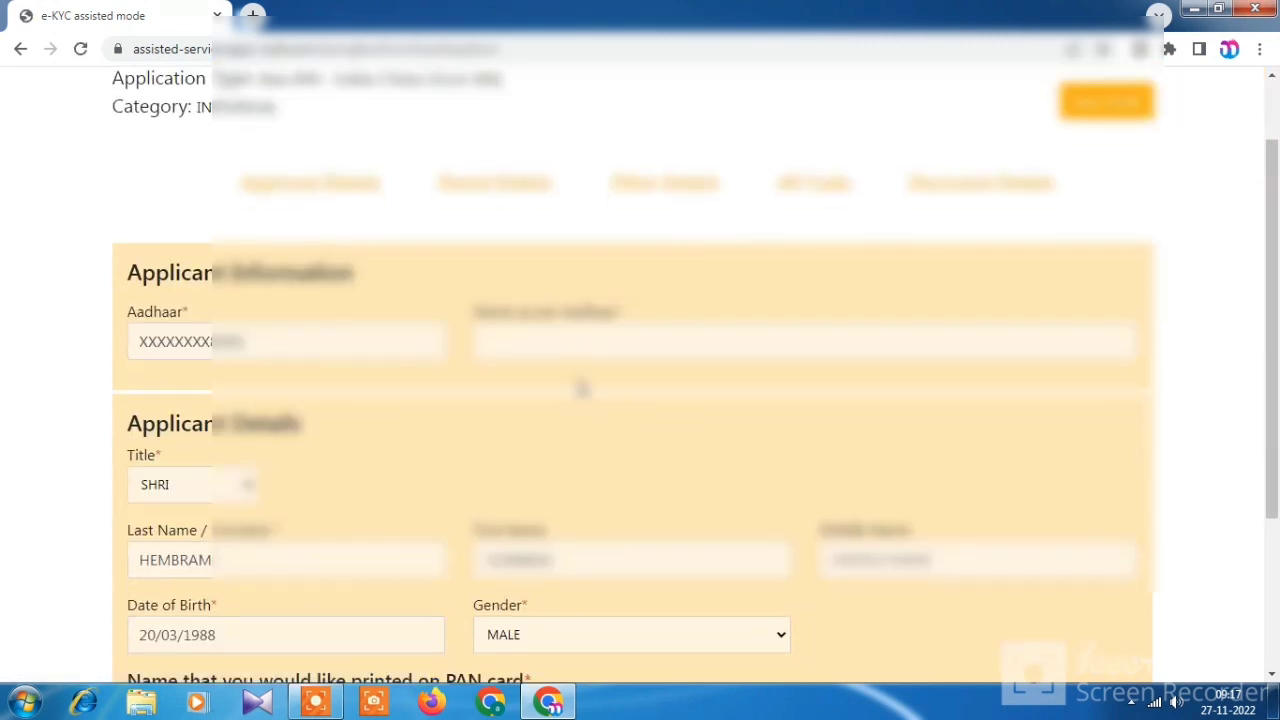
scroll(583, 380, "down", 3)
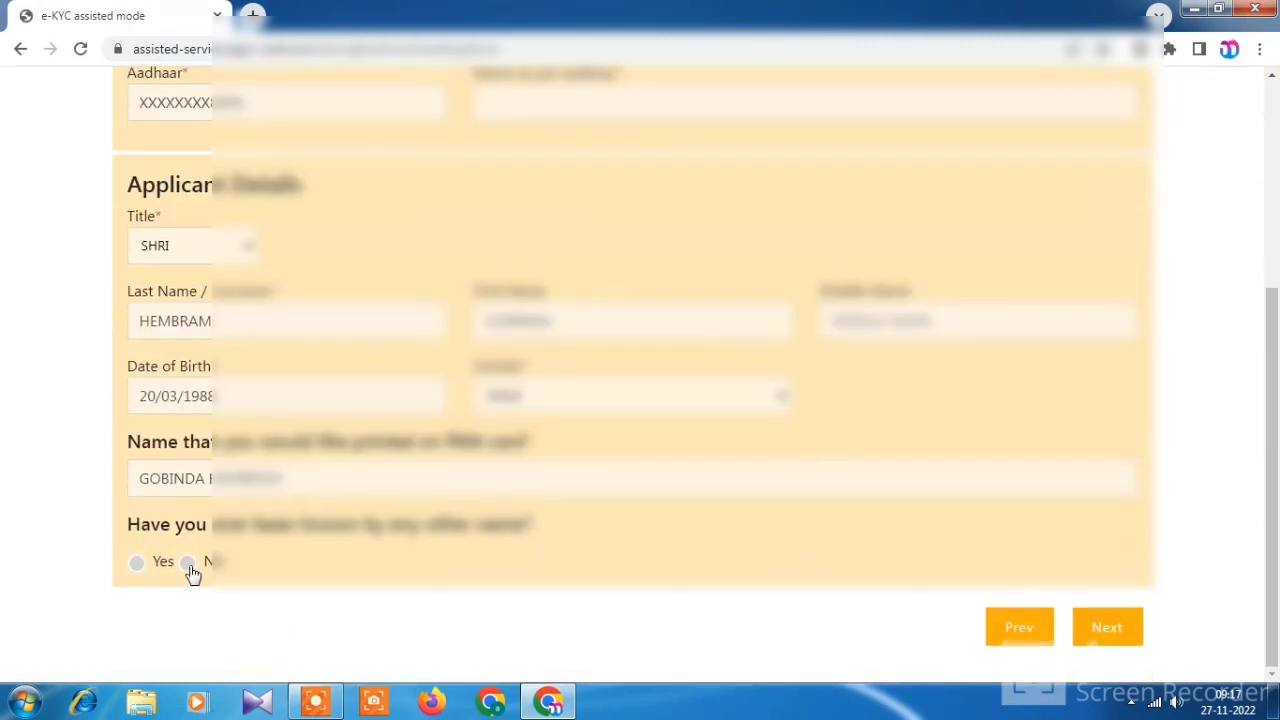
left_click(187, 562)
left_click(1118, 630)
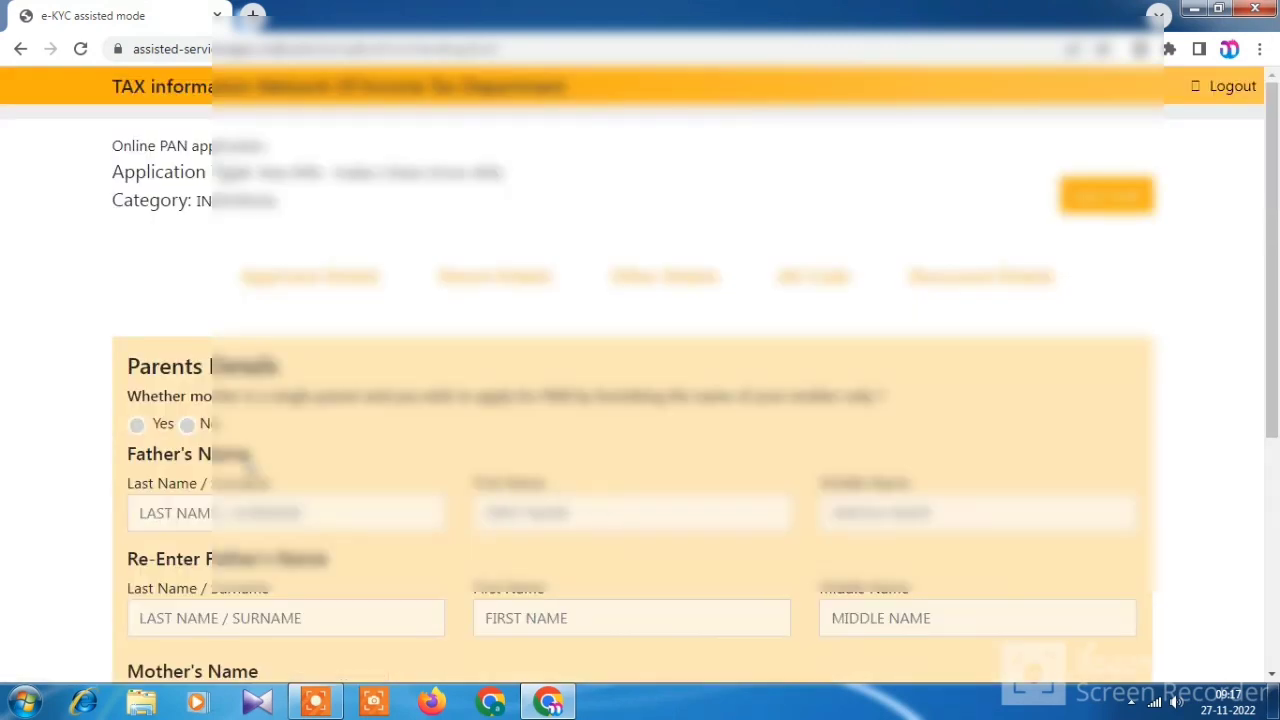
left_click(188, 425)
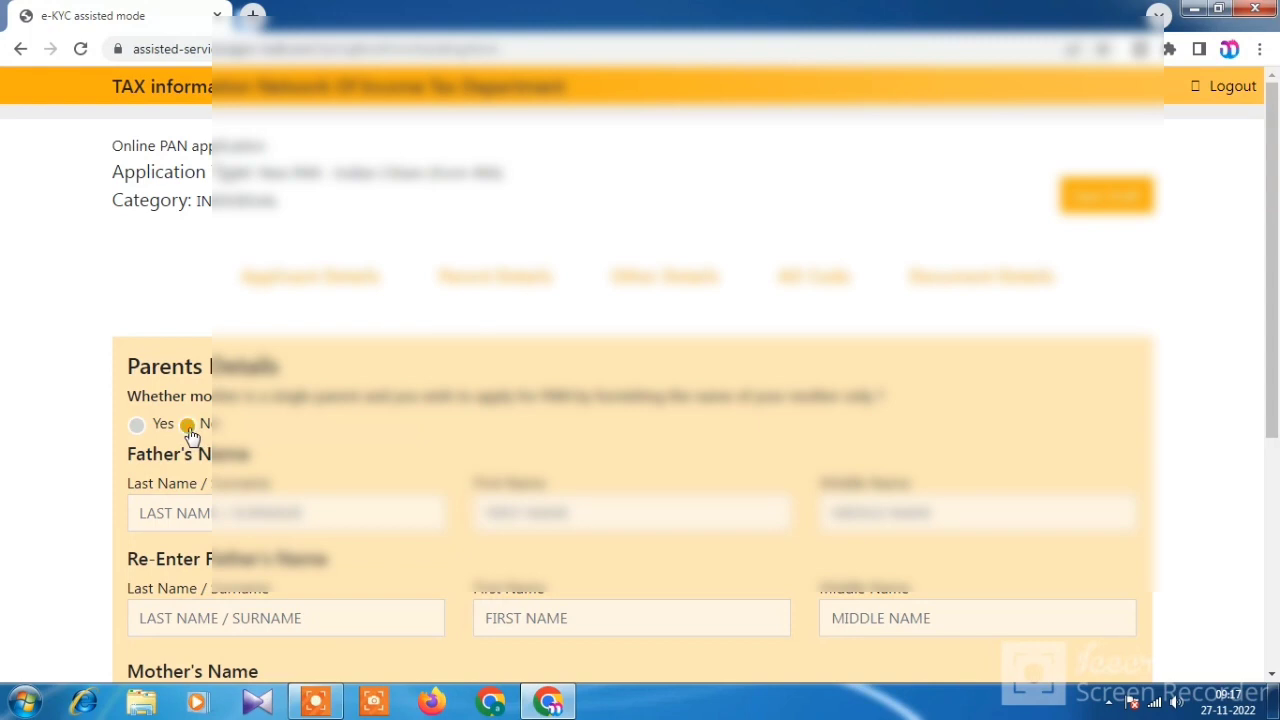
left_click(281, 513)
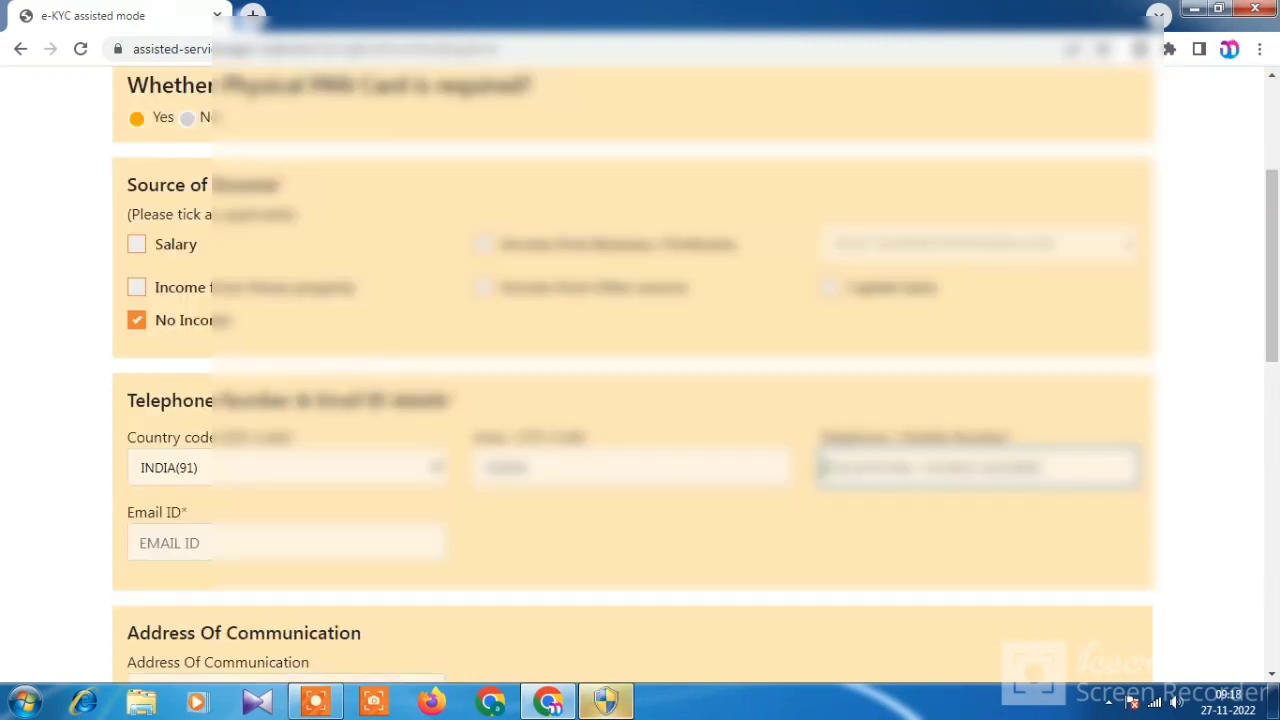
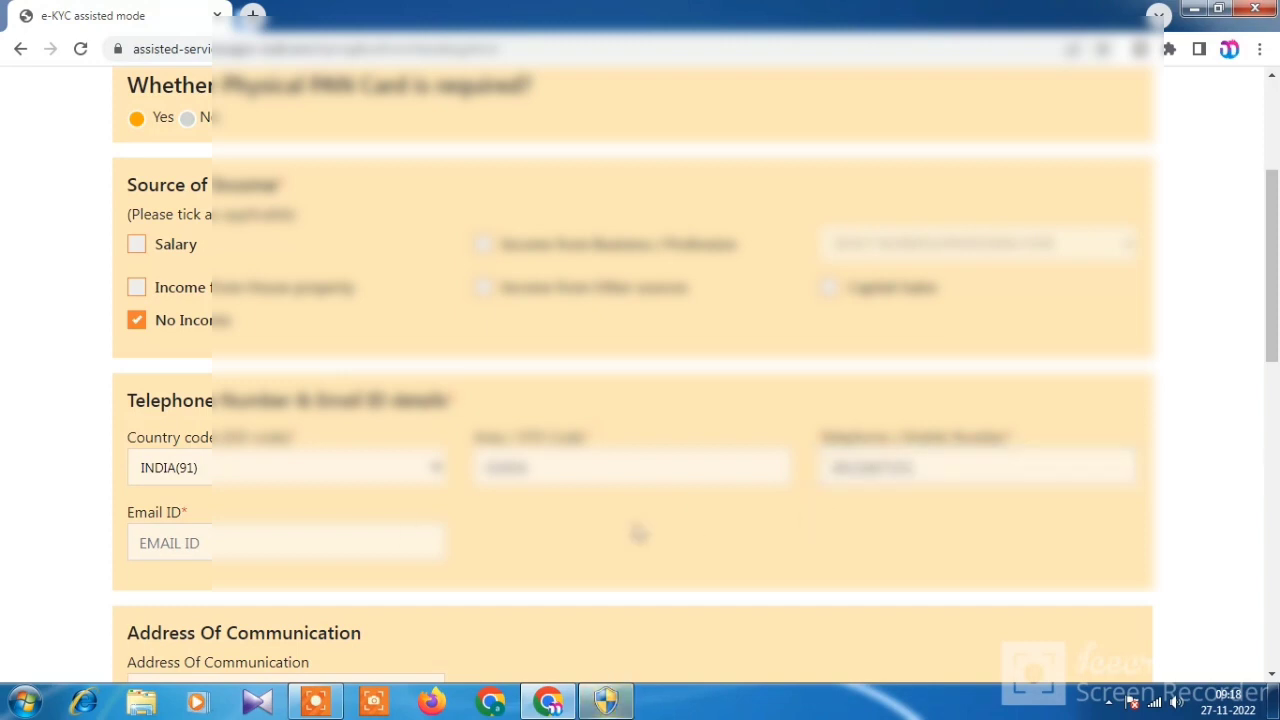
- Enter the applicant's mobile number and e-mail ID, then advance to the next page
left_click(410, 540)
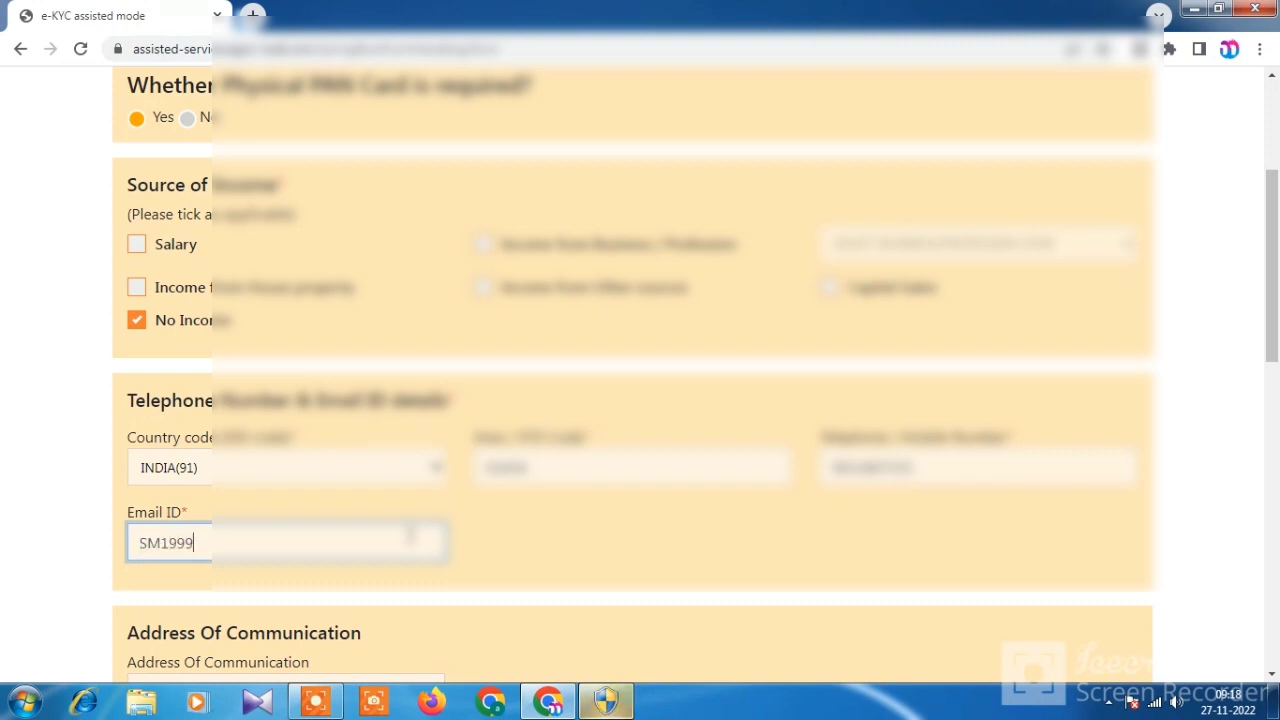
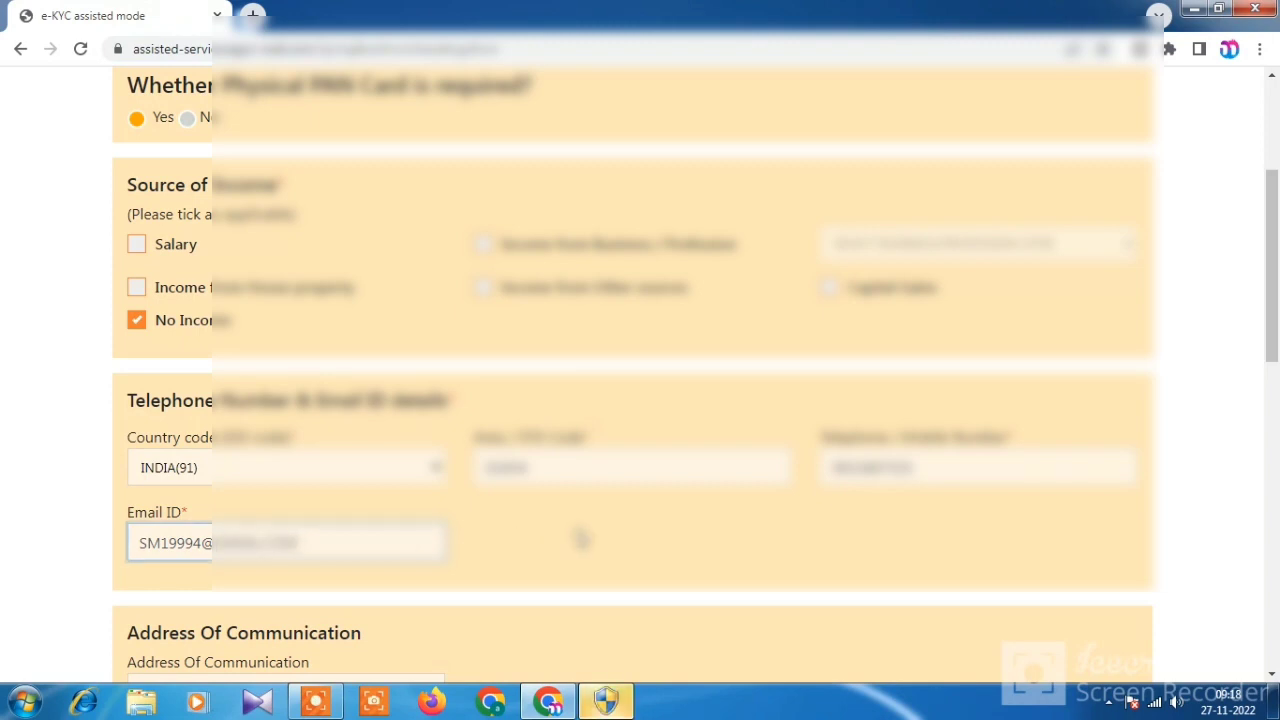
scroll(580, 535, "down", 3)
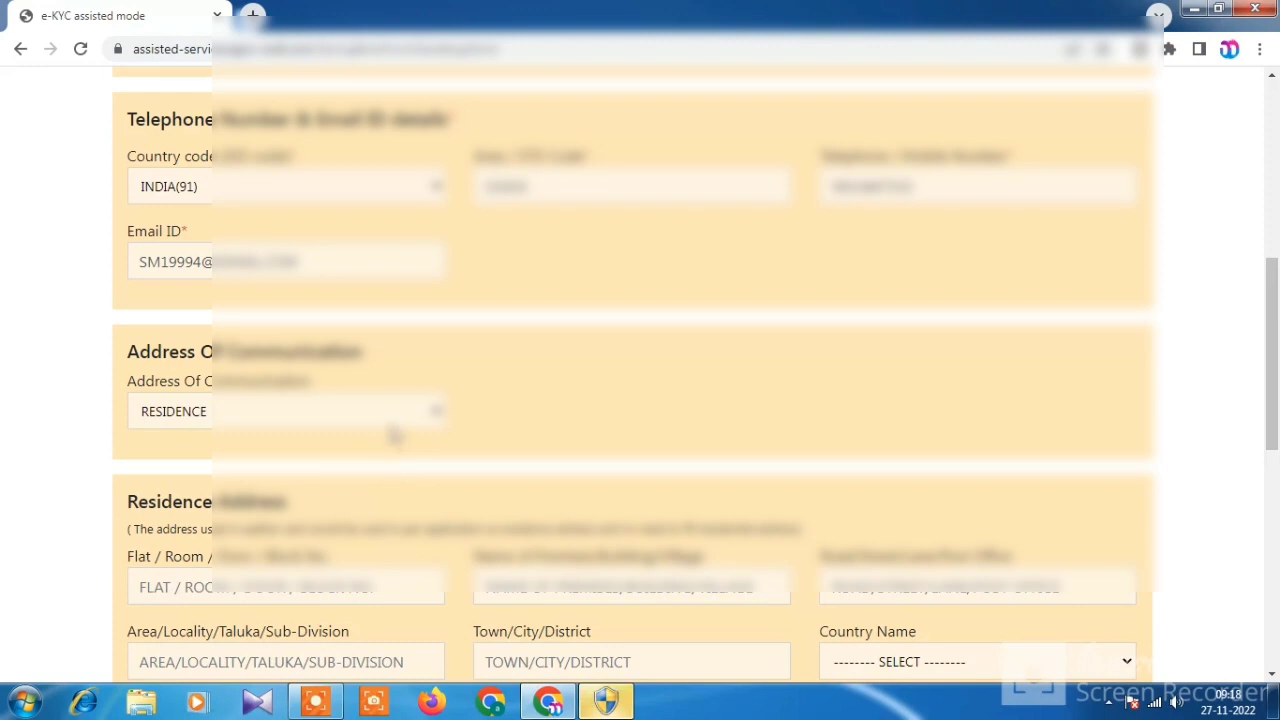
scroll(528, 463, "down", 4)
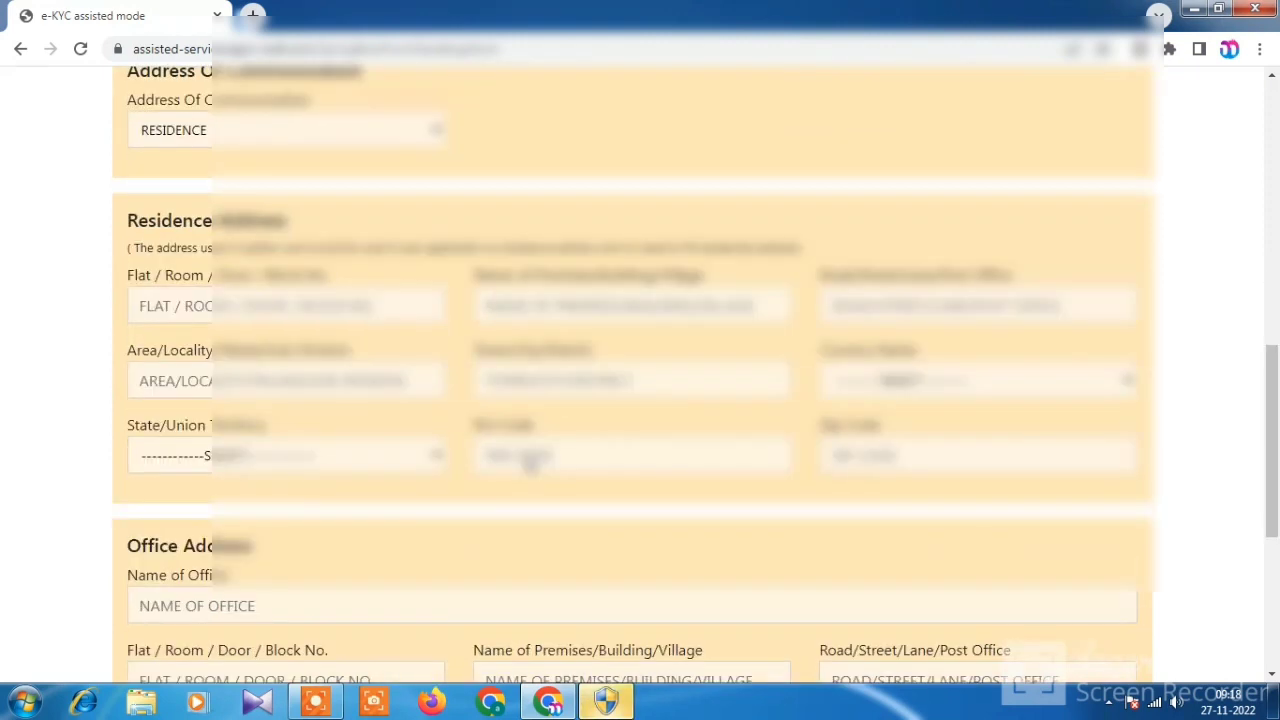
scroll(485, 393, "down", 3)
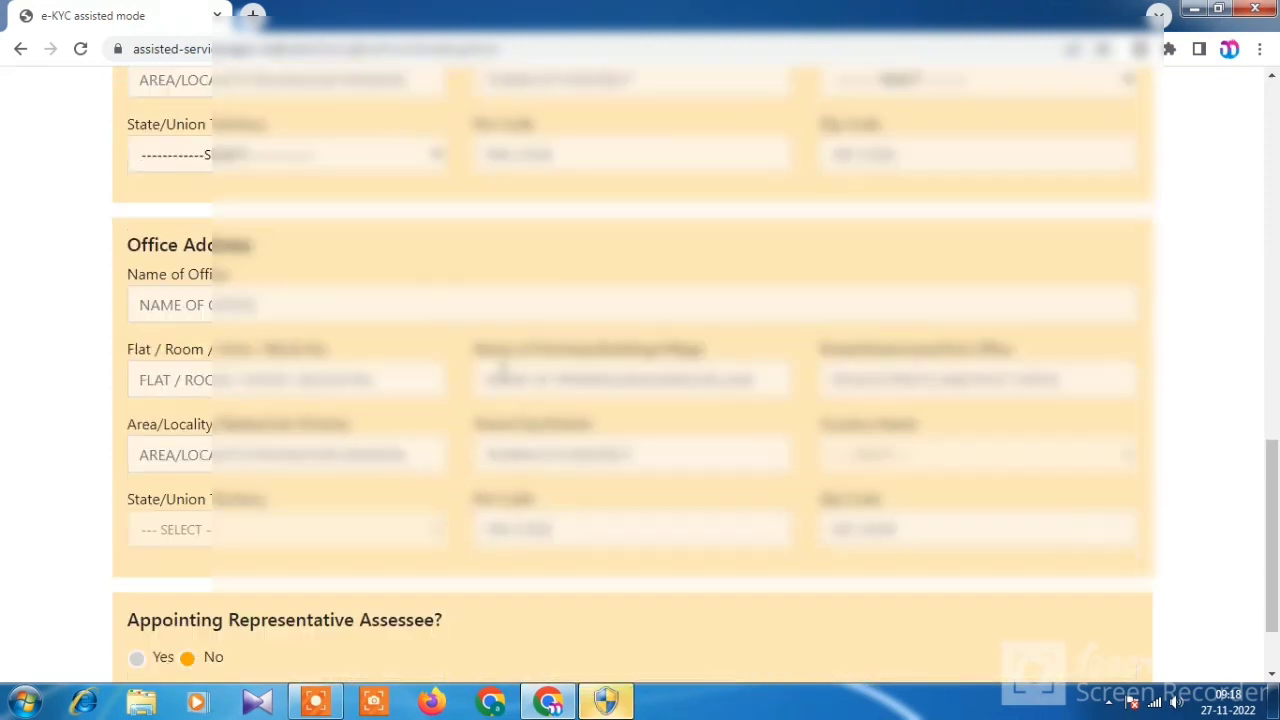
scroll(505, 375, "down", 1)
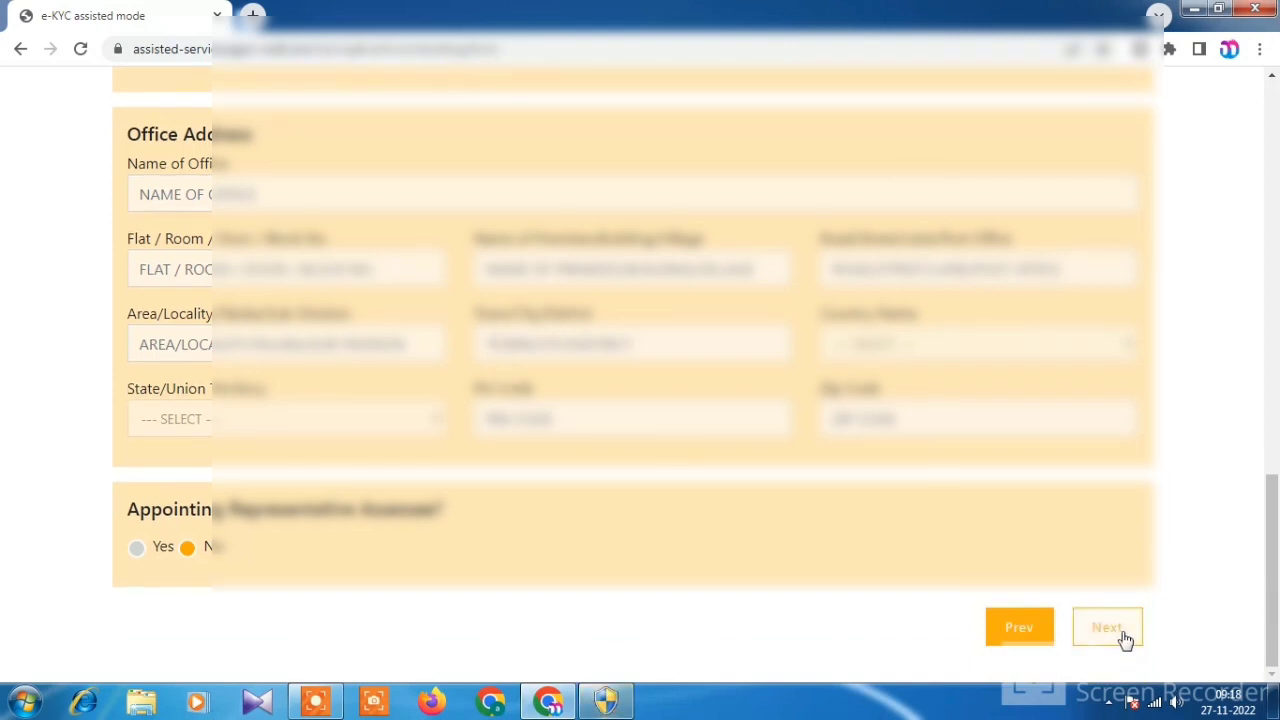
left_click(1121, 636)
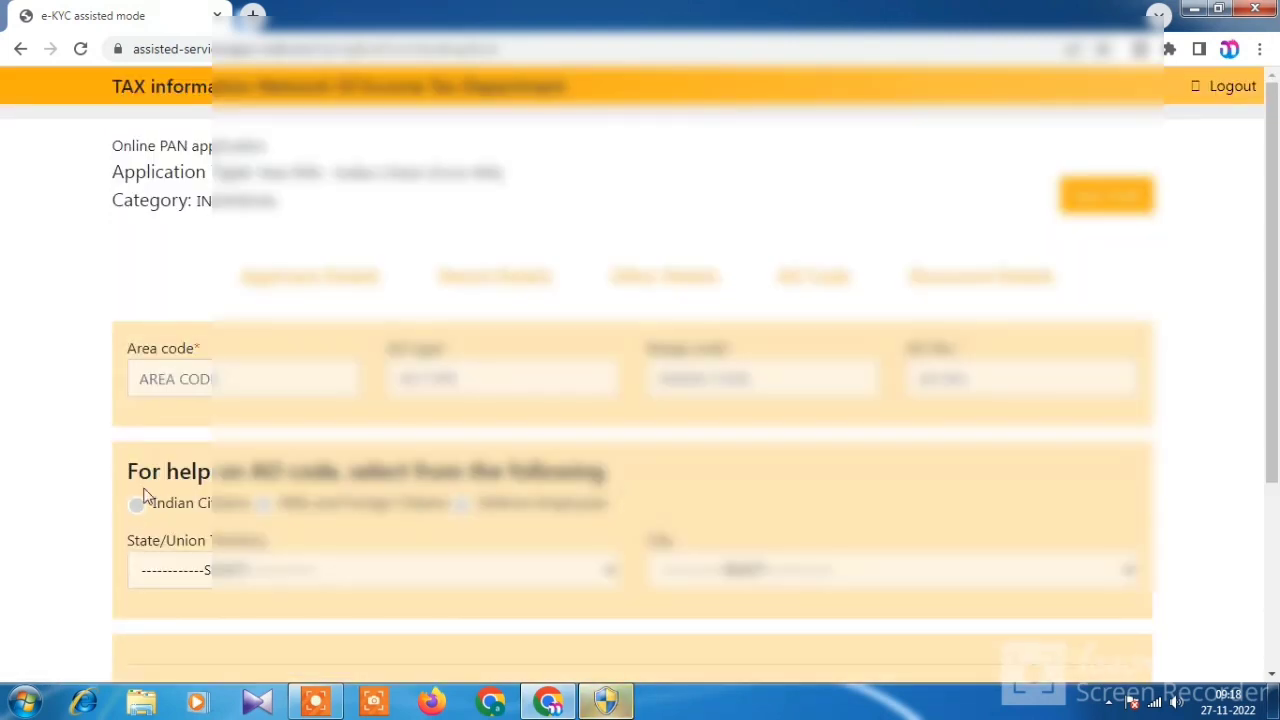
- Look up AO codes as an Indian Citizen with state WEST BENGAL and city BURDWAN
left_click(136, 504)
left_click(266, 574)
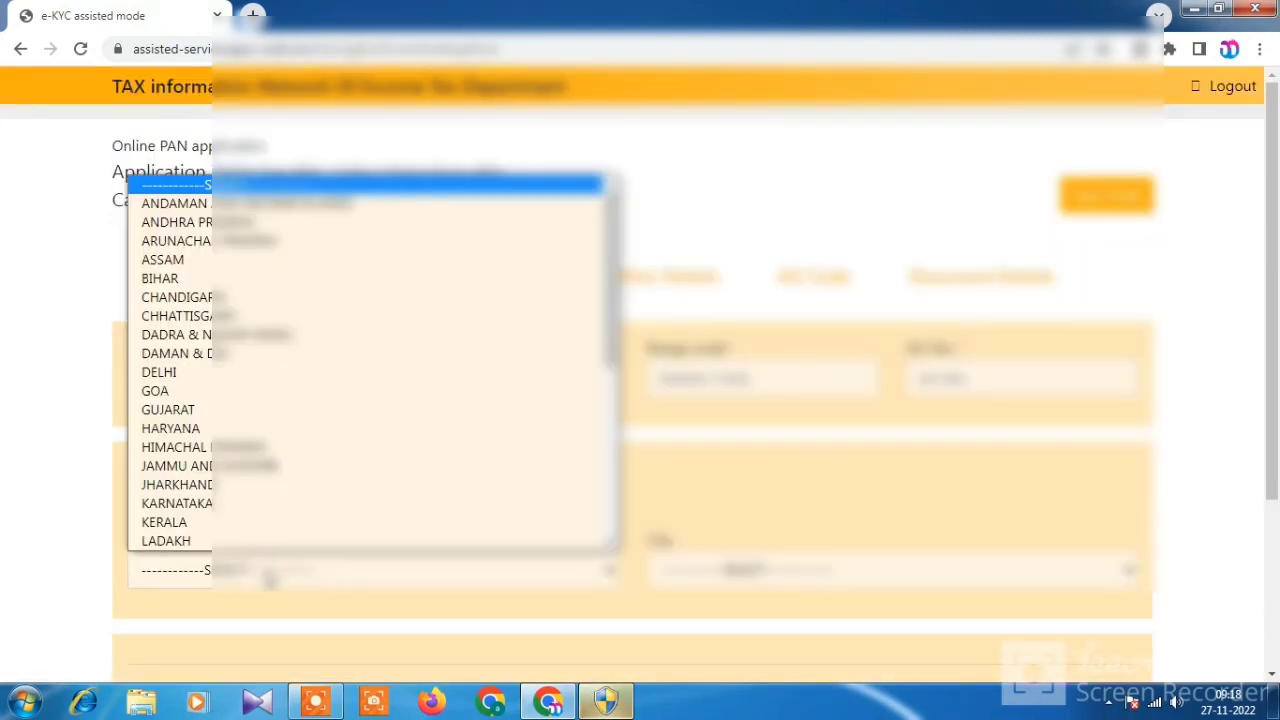
key("w")
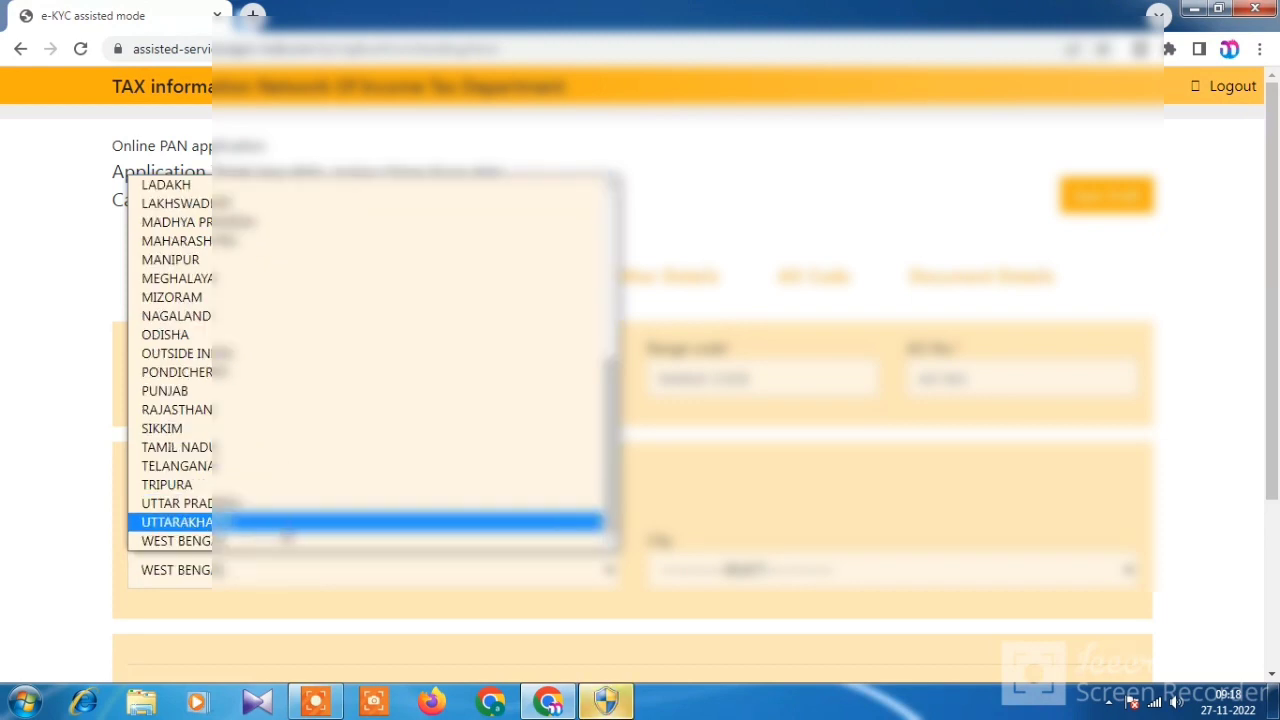
key("Return")
scroll(376, 528, "down", 2)
left_click(794, 380)
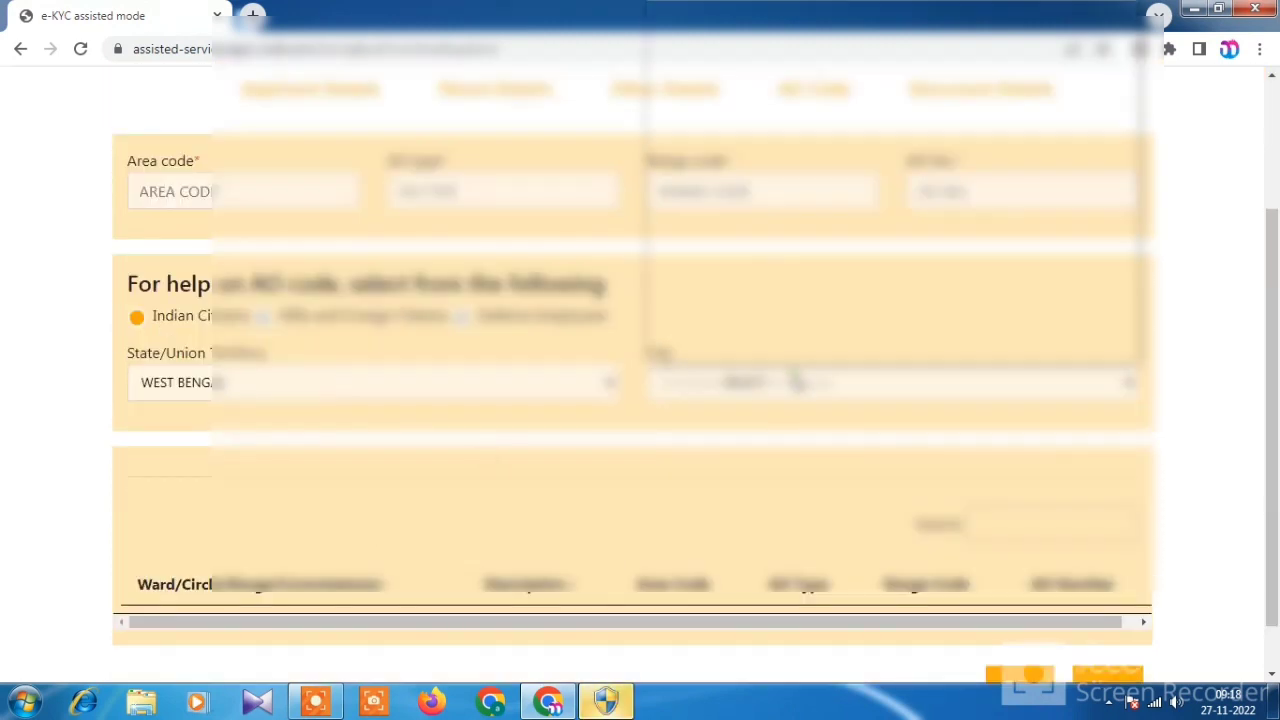
key("b")
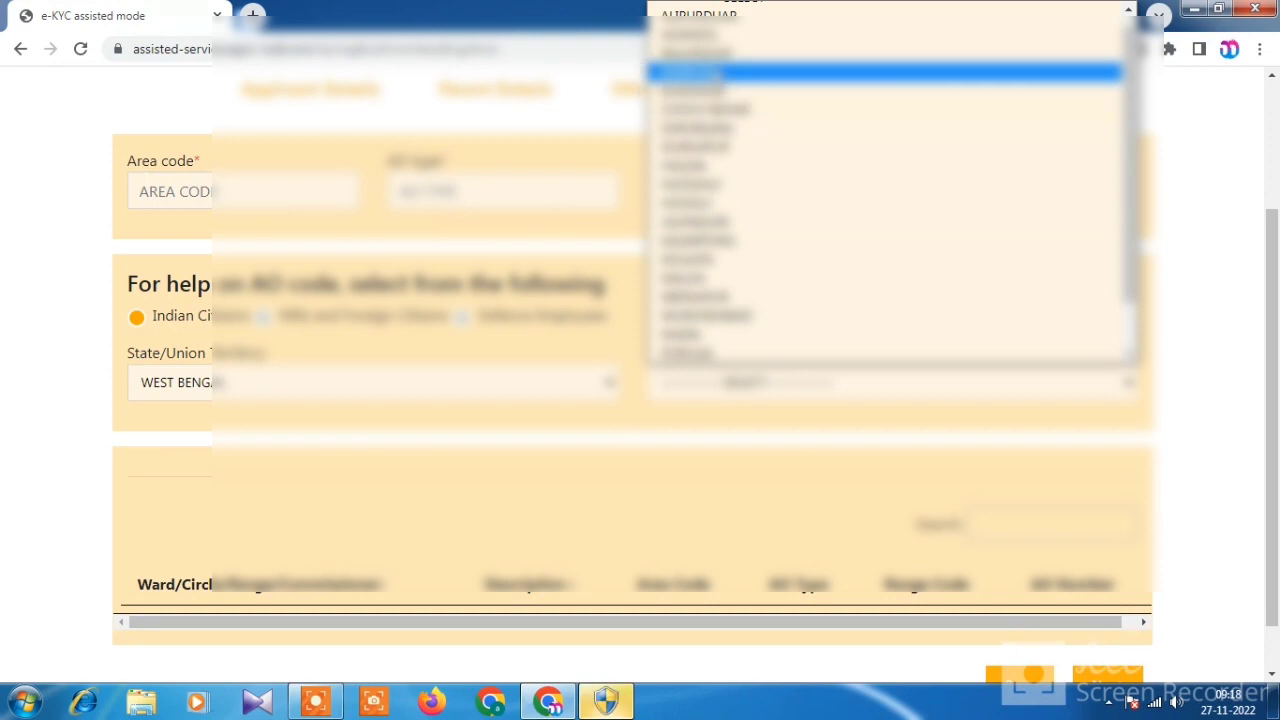
key("Return")
scroll(628, 491, "down", 2)
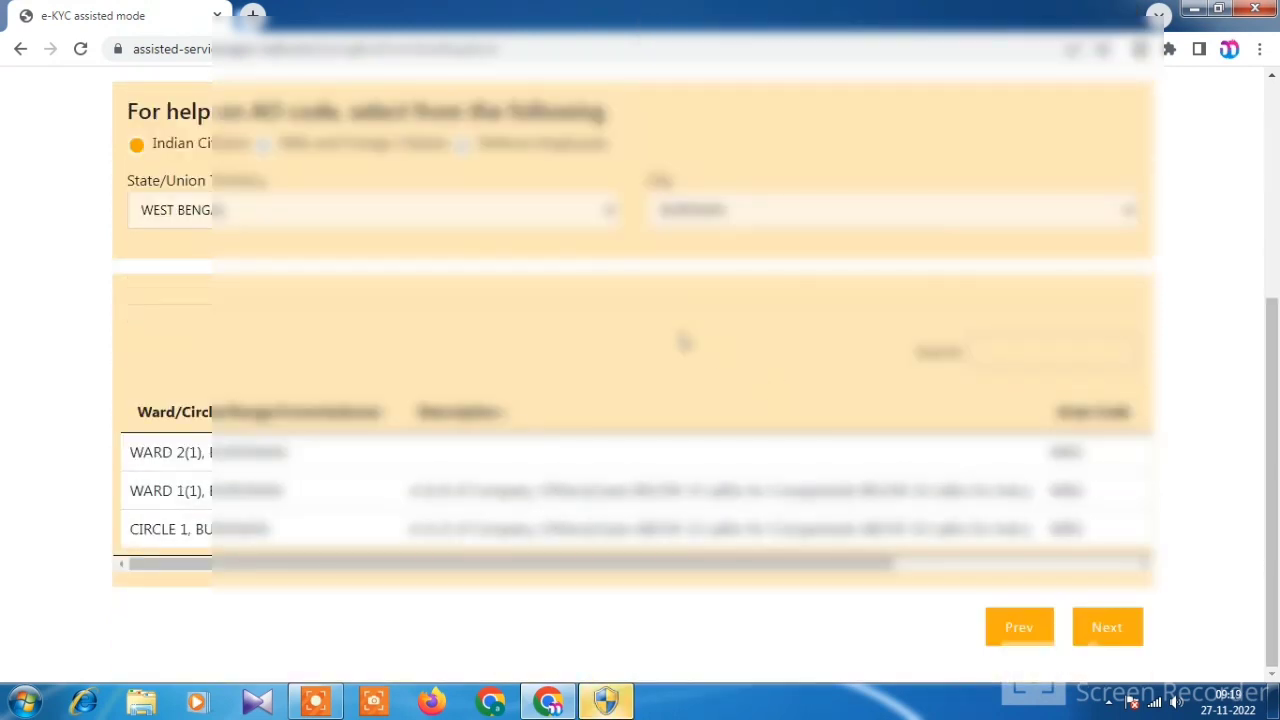
scroll(640, 350, "up", 3)
scroll(814, 400, "down", 3)
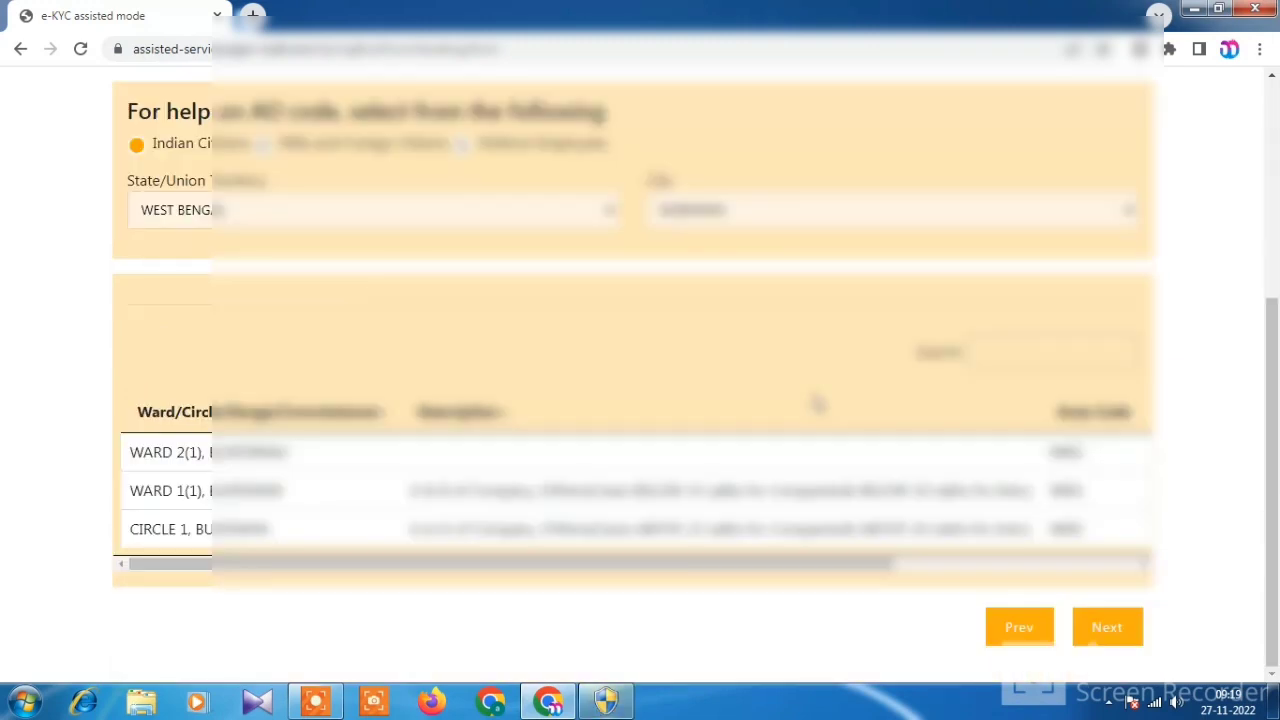
- On the document details page, enter BADLA as the Place and submit the application
left_click(1133, 626)
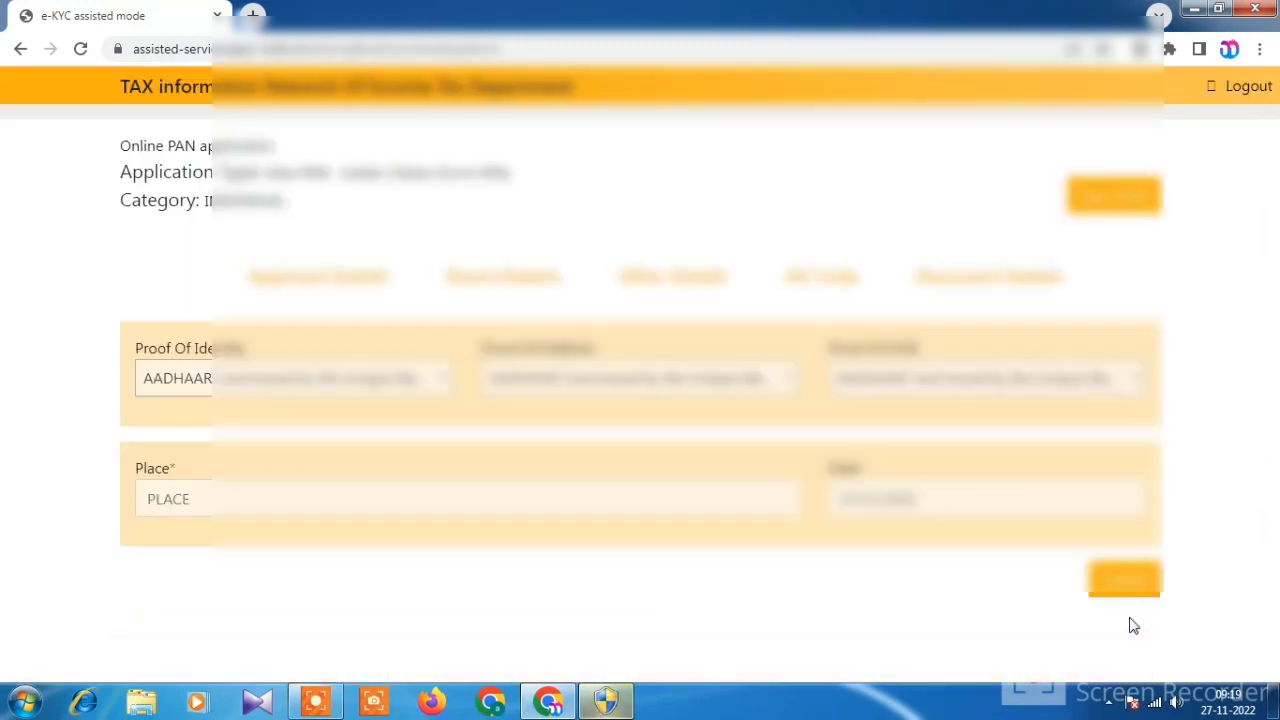
left_click(487, 511)
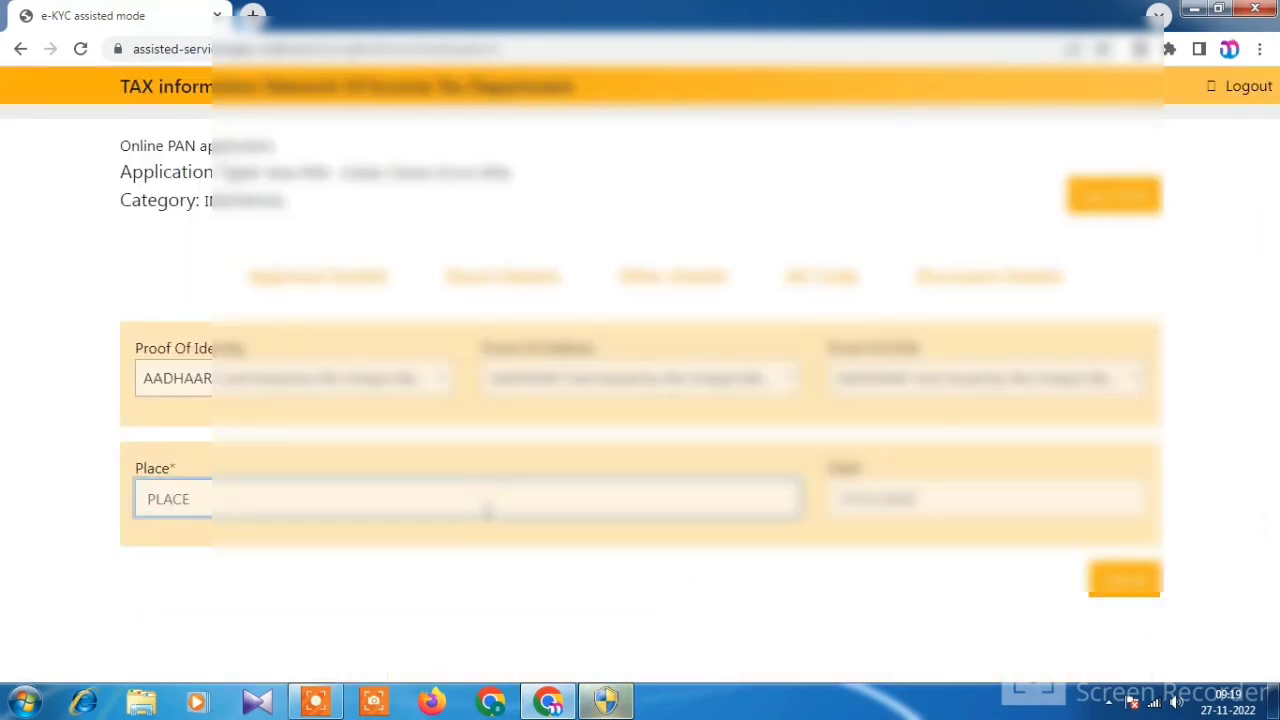
type("BADLA")
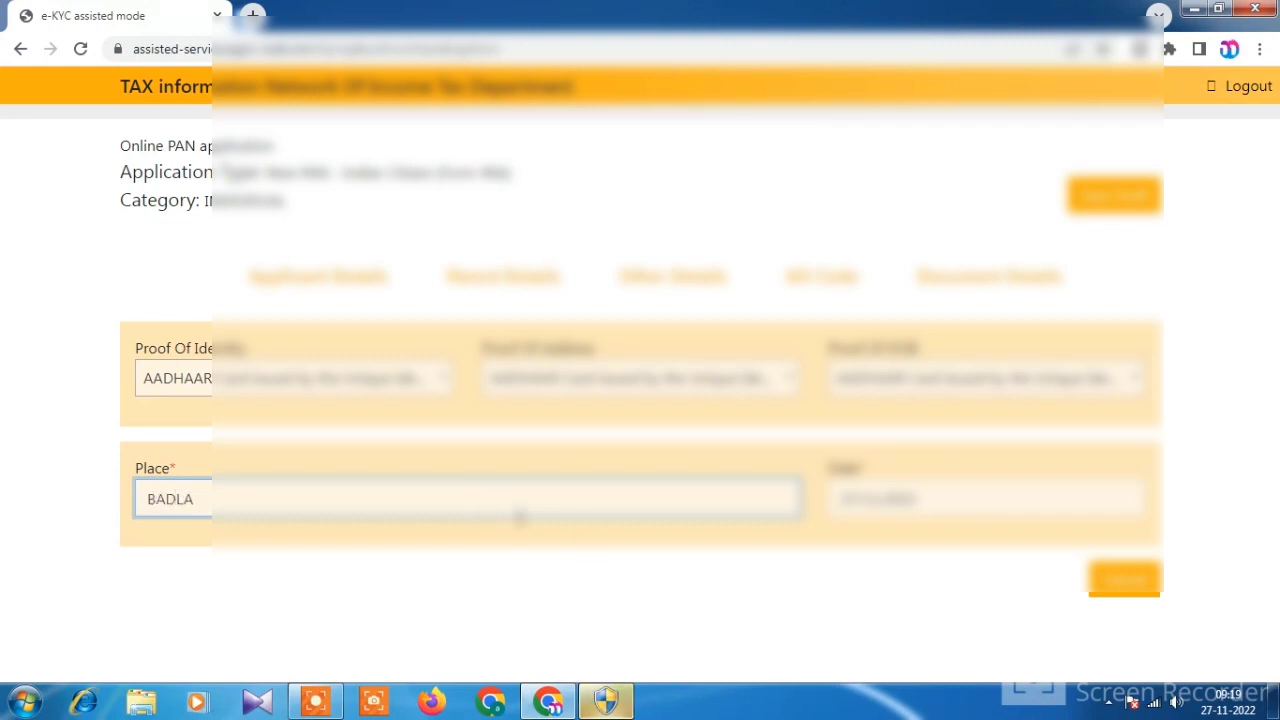
left_click(691, 575)
left_click(1137, 592)
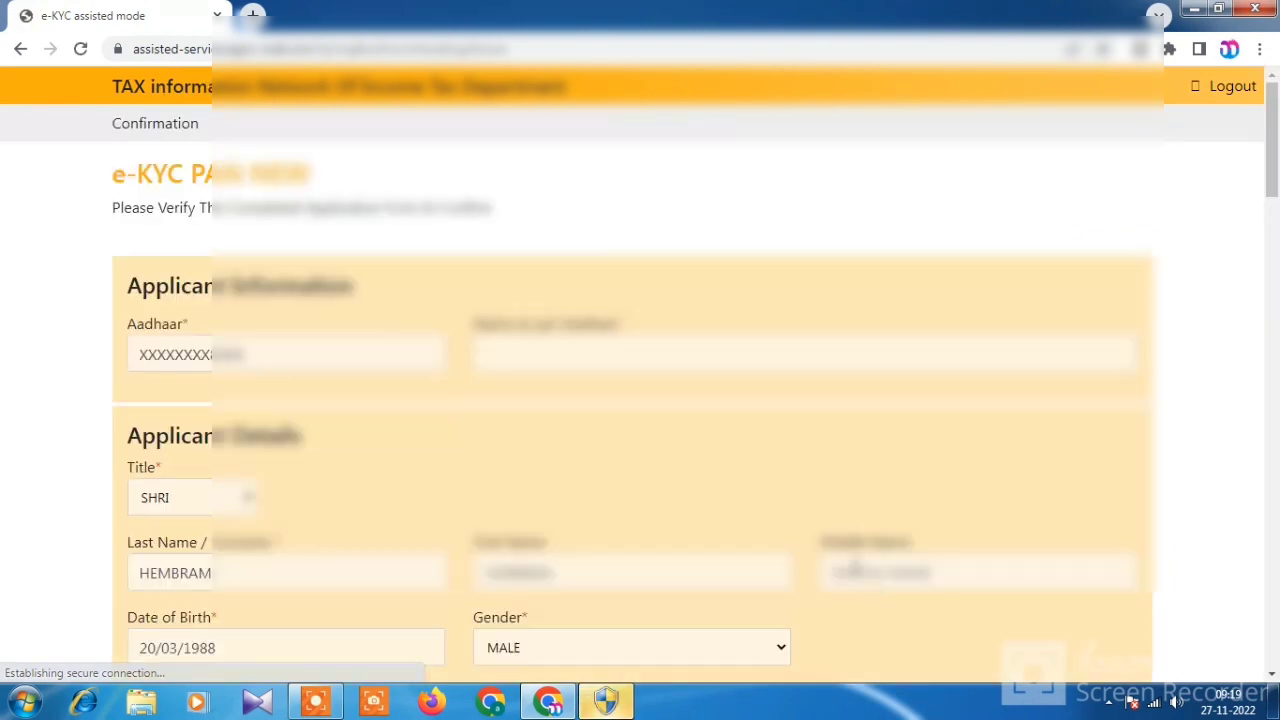
- Review the filled application down to the bottom and confirm it
scroll(840, 545, "down", 3)
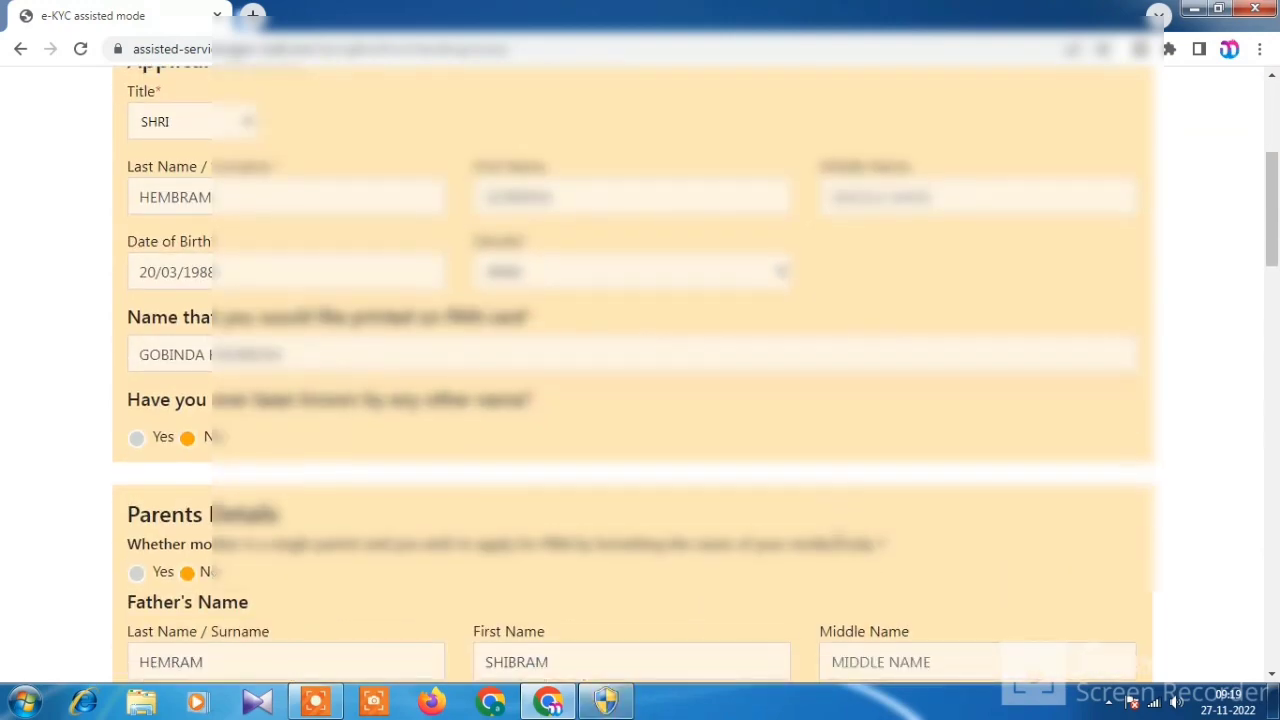
scroll(840, 545, "down", 6)
scroll(840, 545, "down", 6)
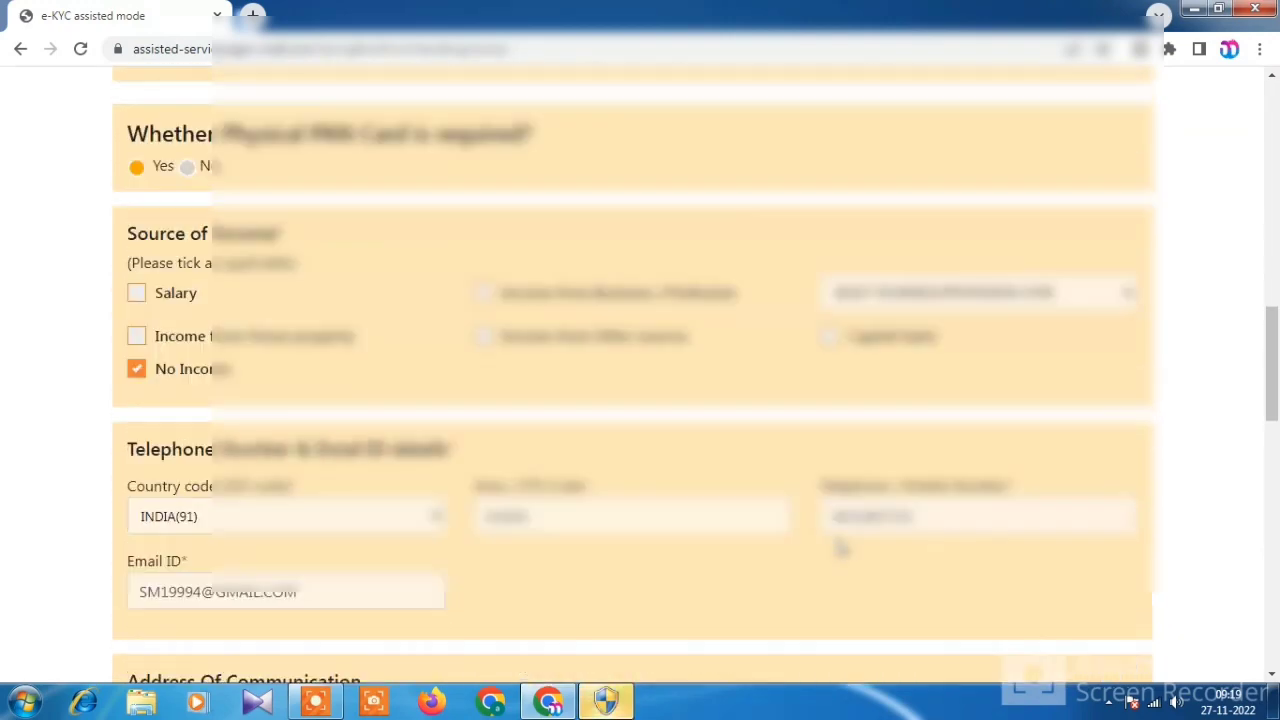
scroll(838, 540, "down", 5)
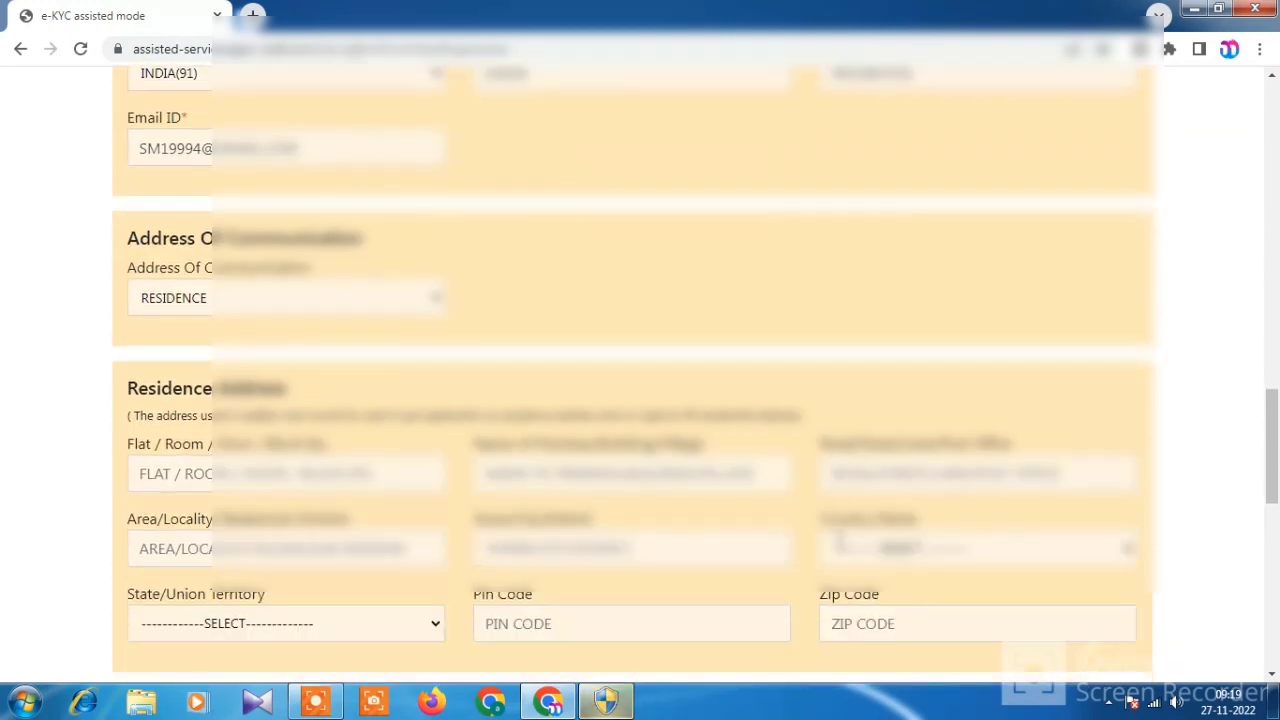
scroll(840, 545, "down", 1)
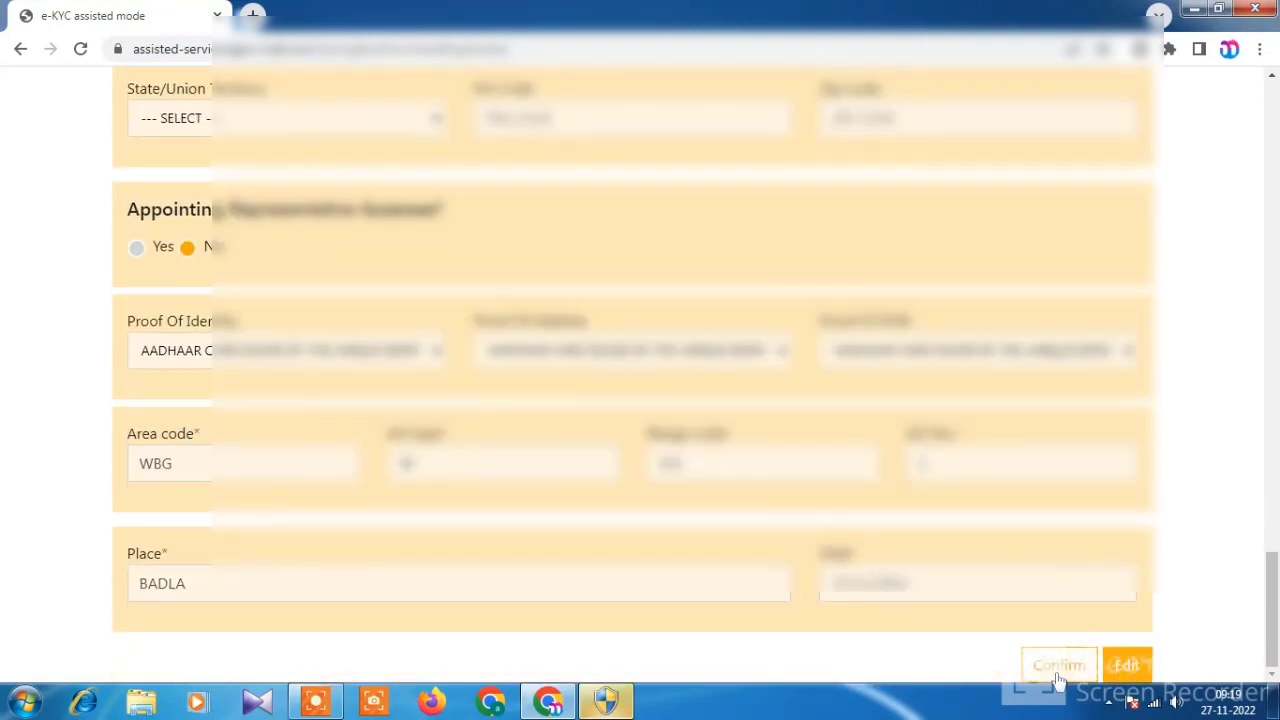
left_click(1058, 676)
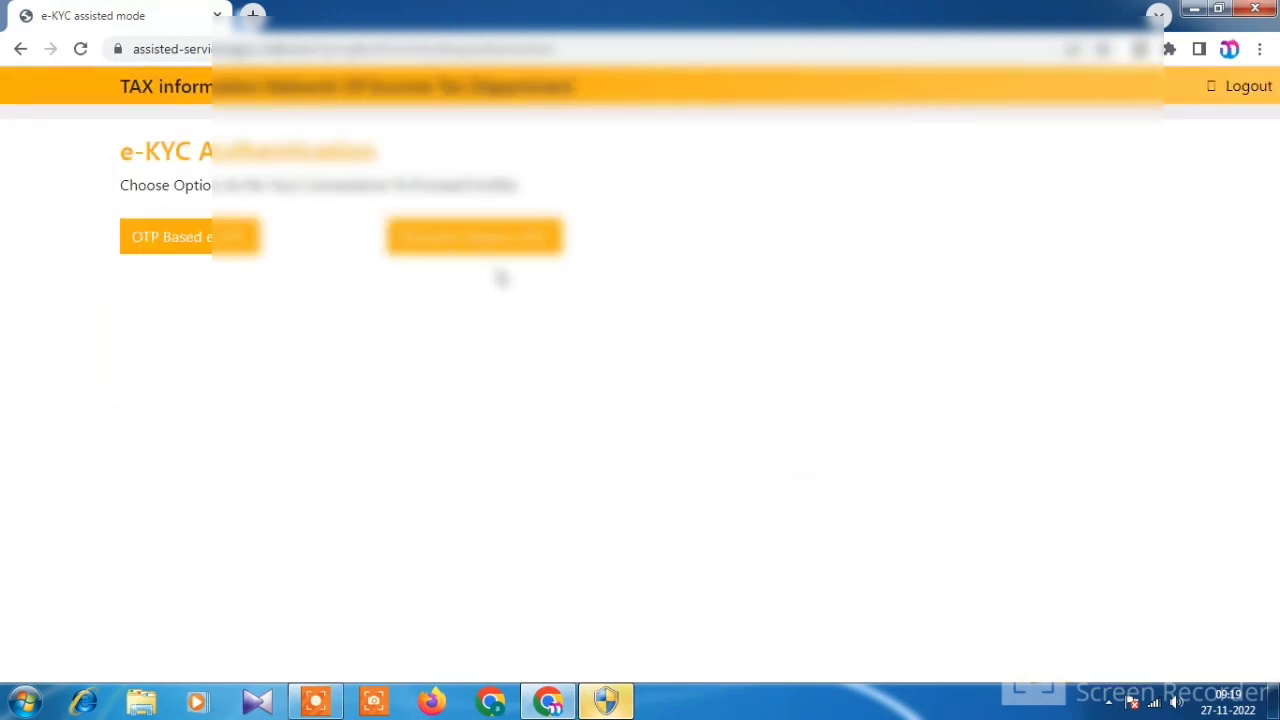
- Complete Biometric e-KYC with the MANTRA device: capture, submit the fingerprint, accept the success dialog
left_click(497, 253)
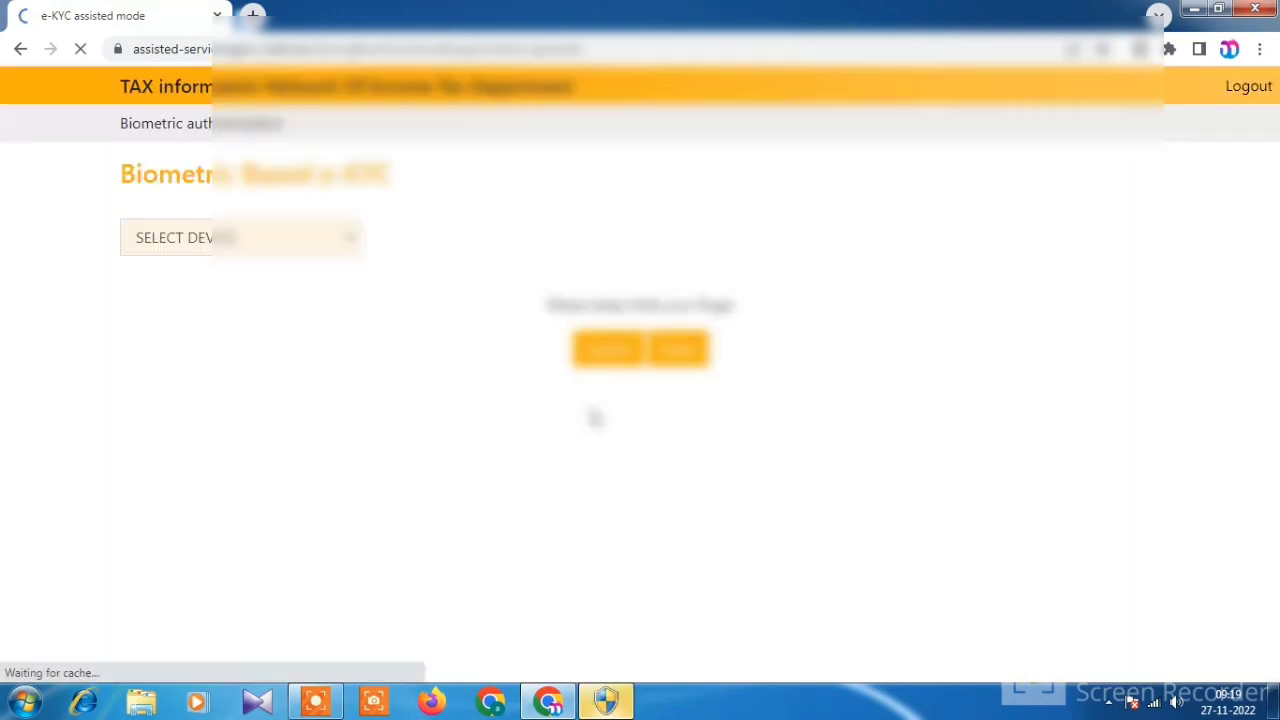
left_click(340, 248)
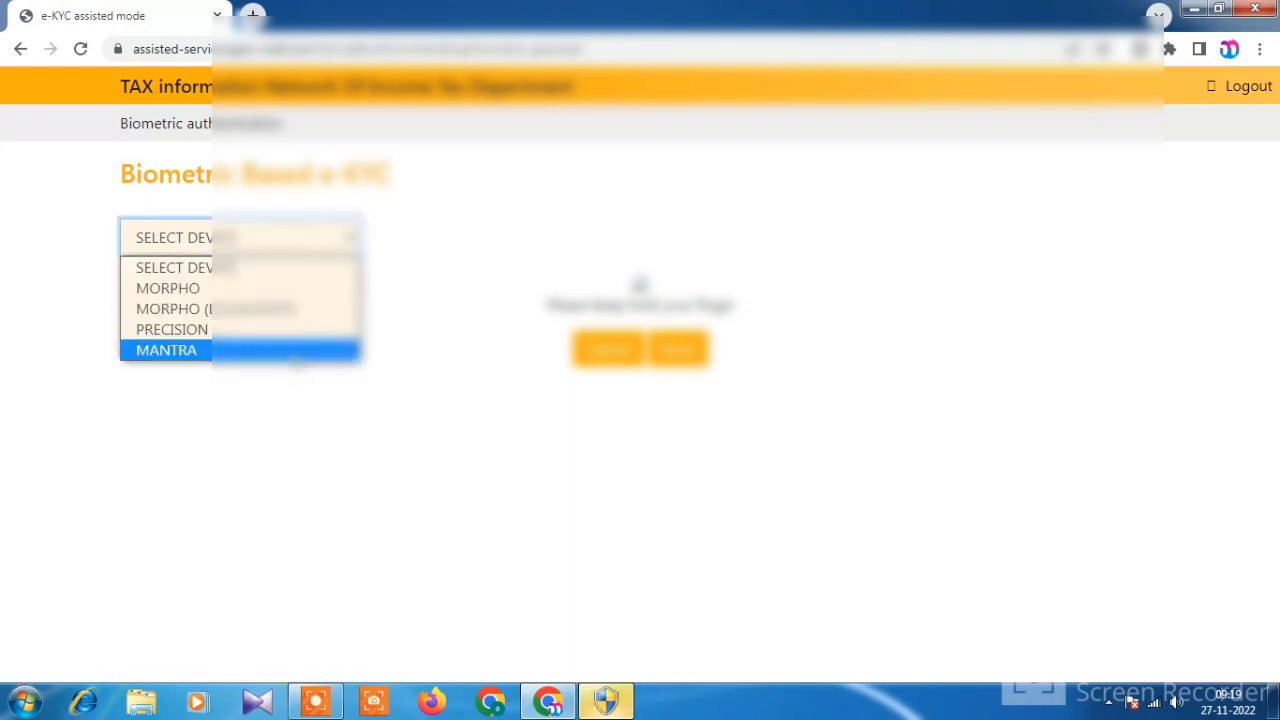
left_click(295, 362)
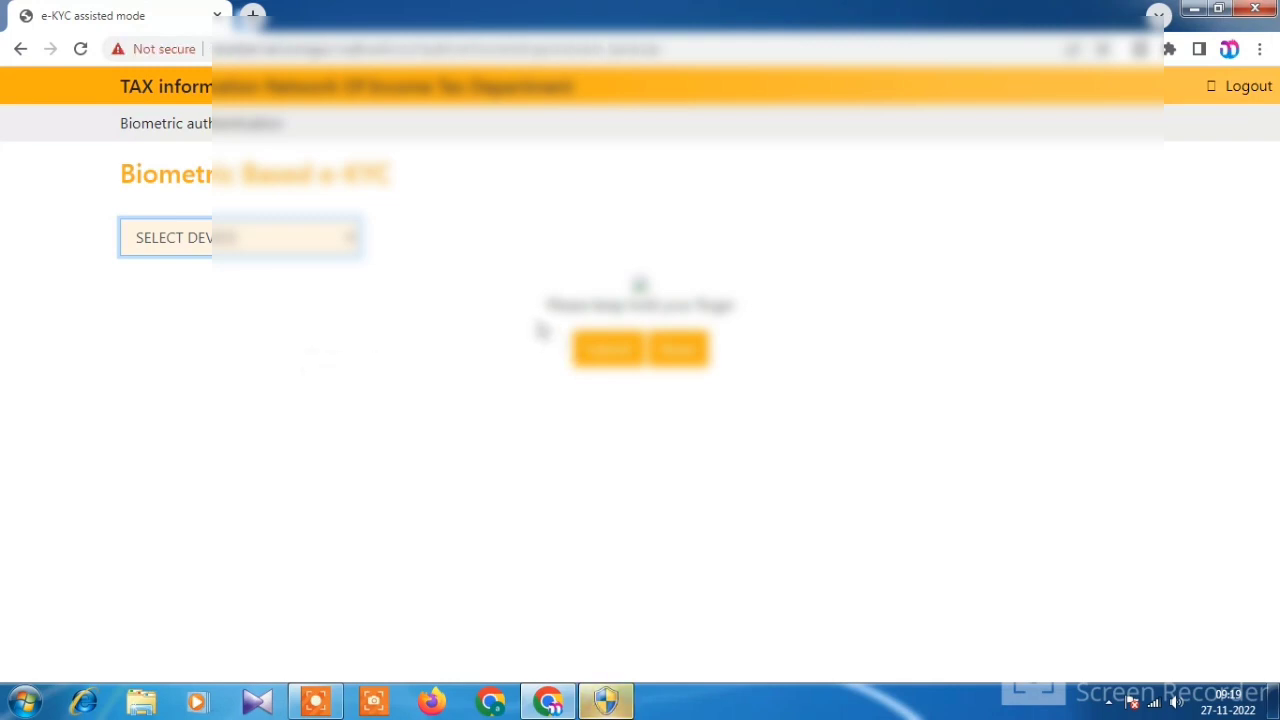
left_click(792, 160)
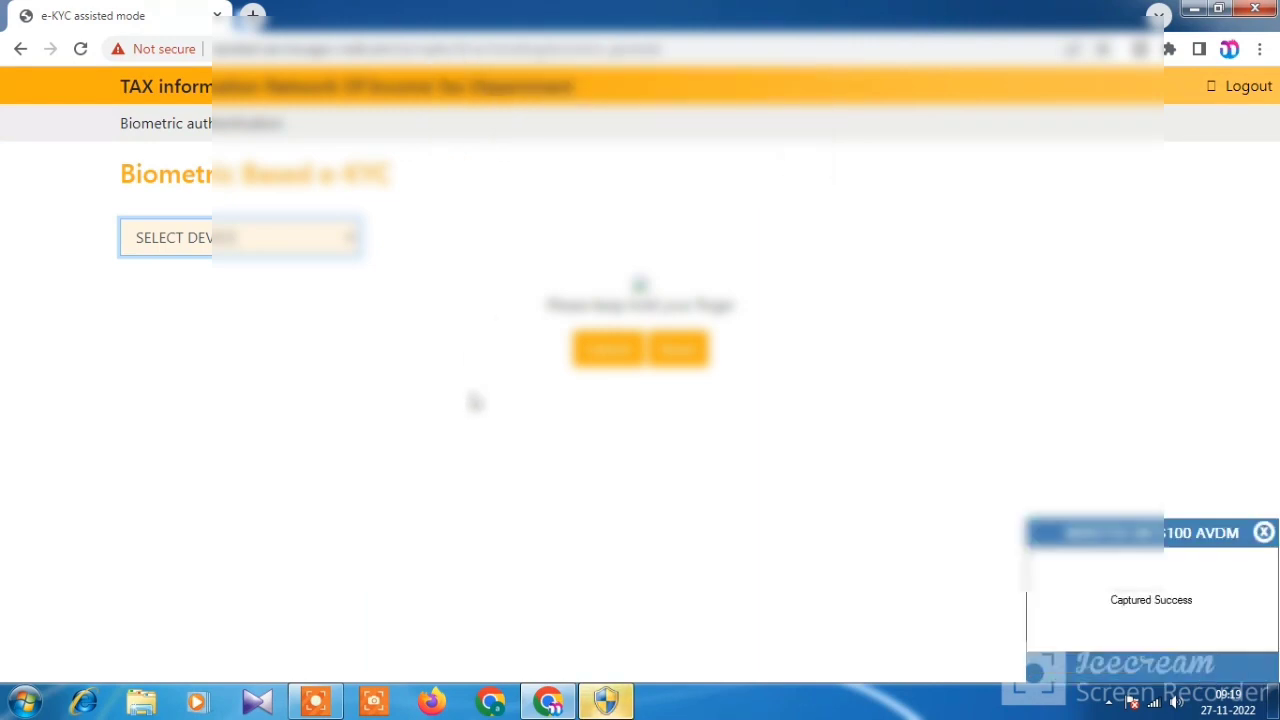
left_click(603, 355)
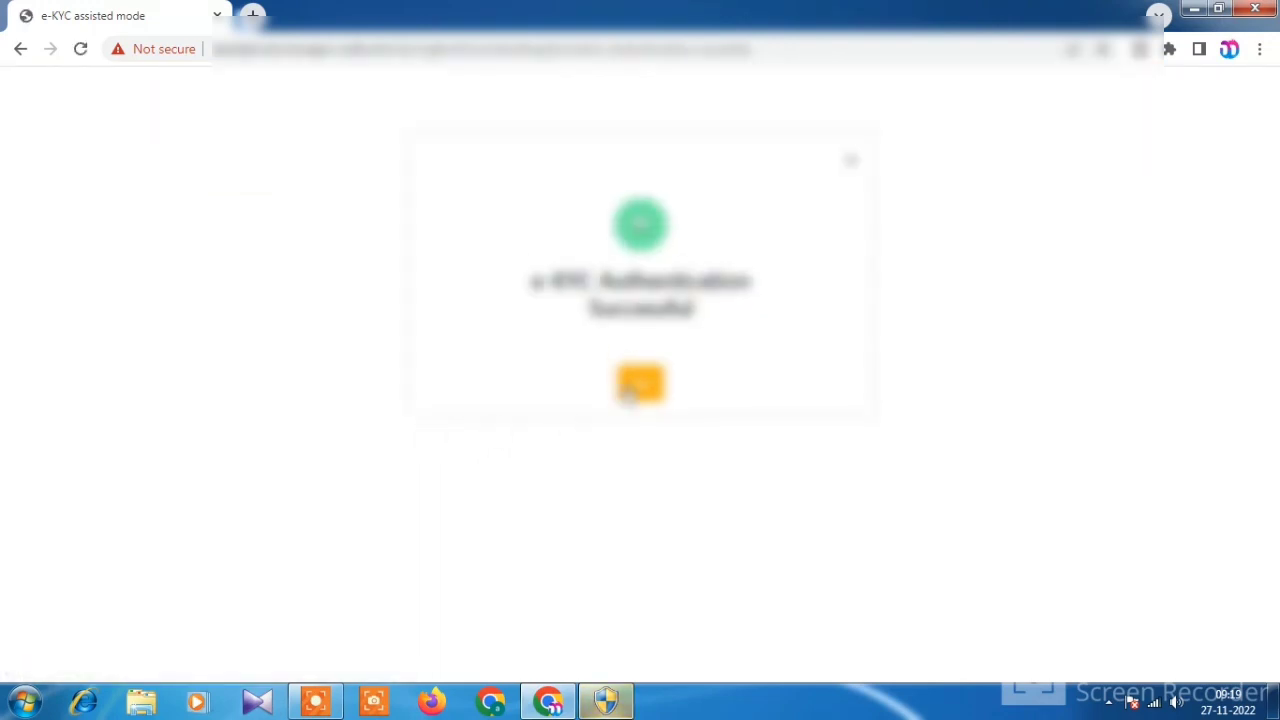
left_click(632, 392)
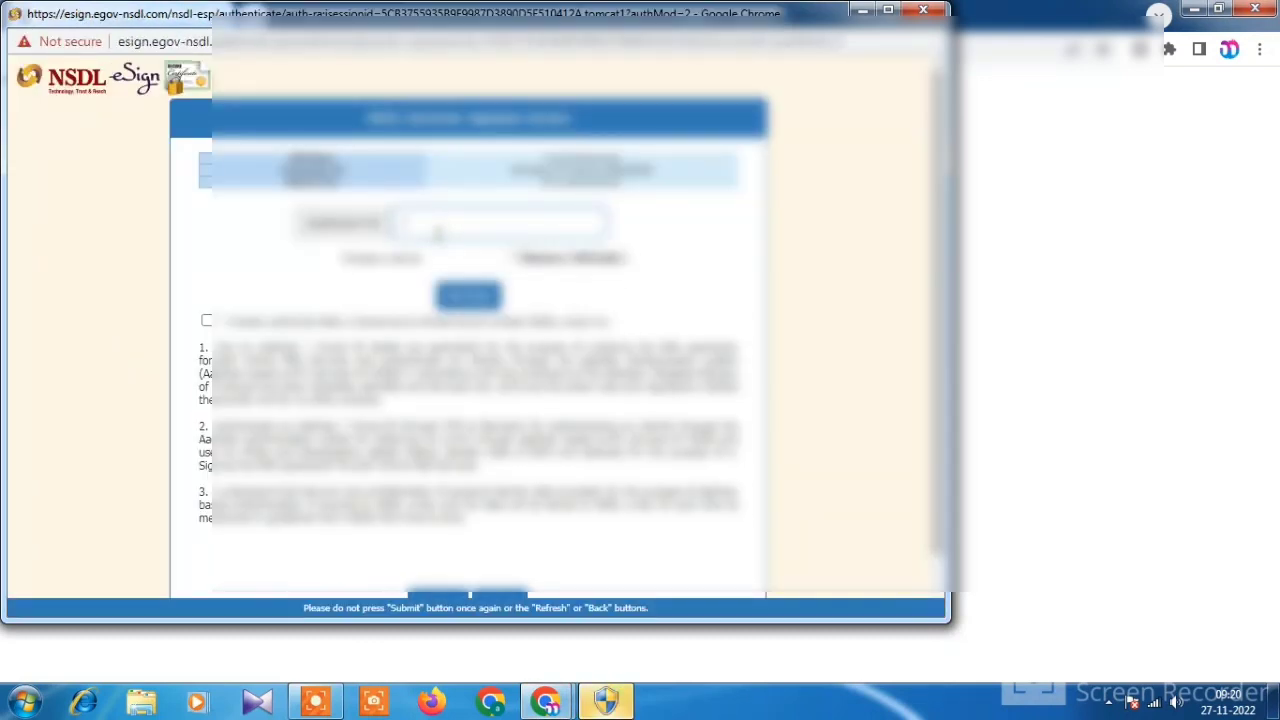
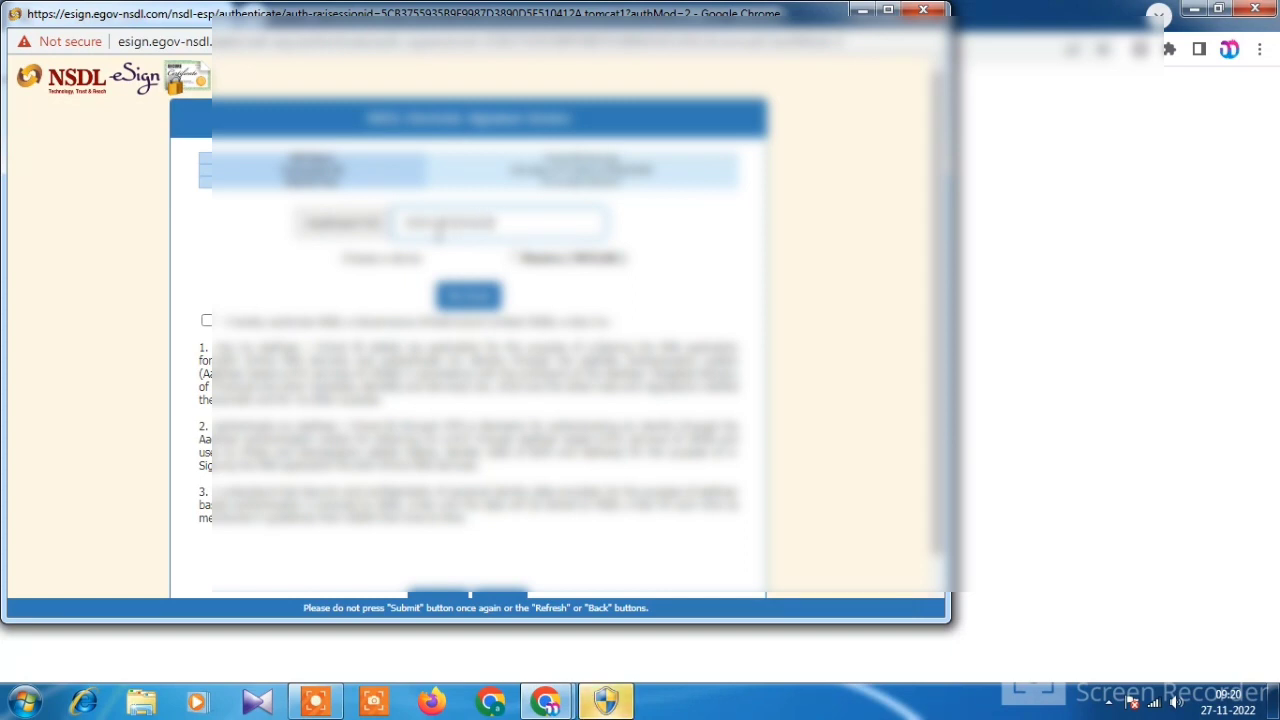
- Enter the Aadhaar number, choose Biometric, give consent, submit, and acknowledge the fingerprint notices
left_click(516, 257)
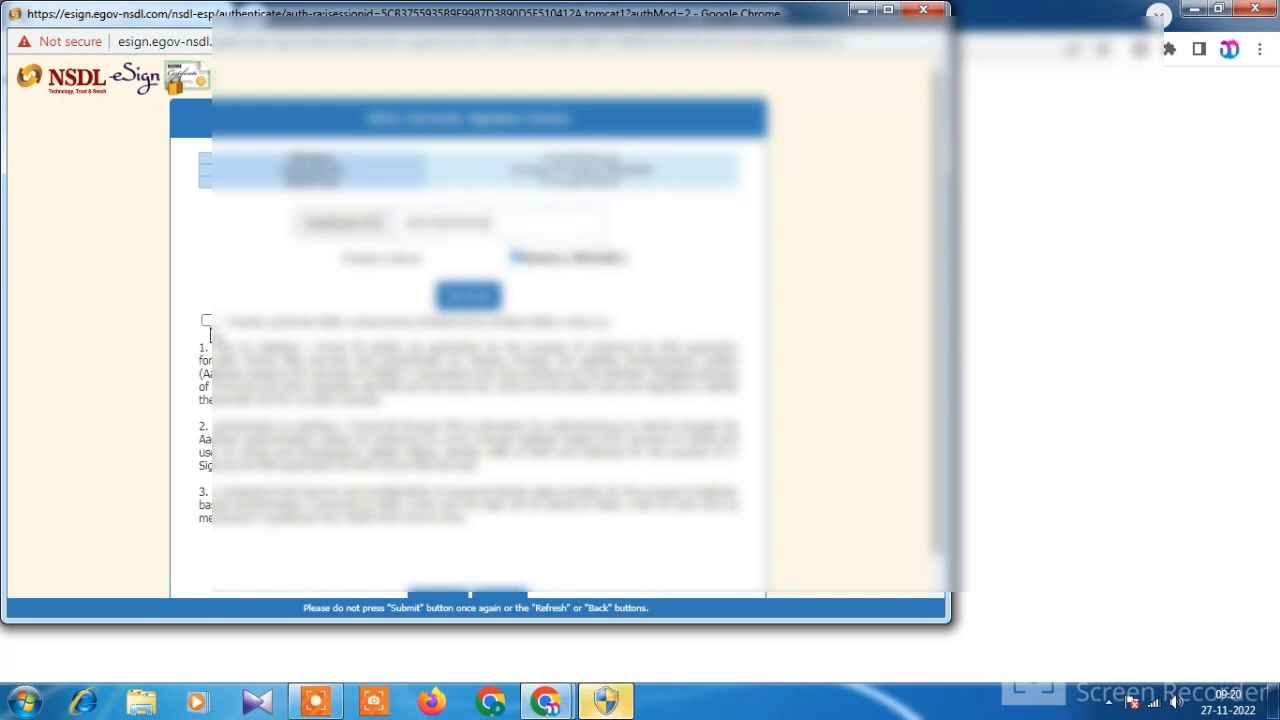
left_click(207, 321)
scroll(208, 328, "down", 1)
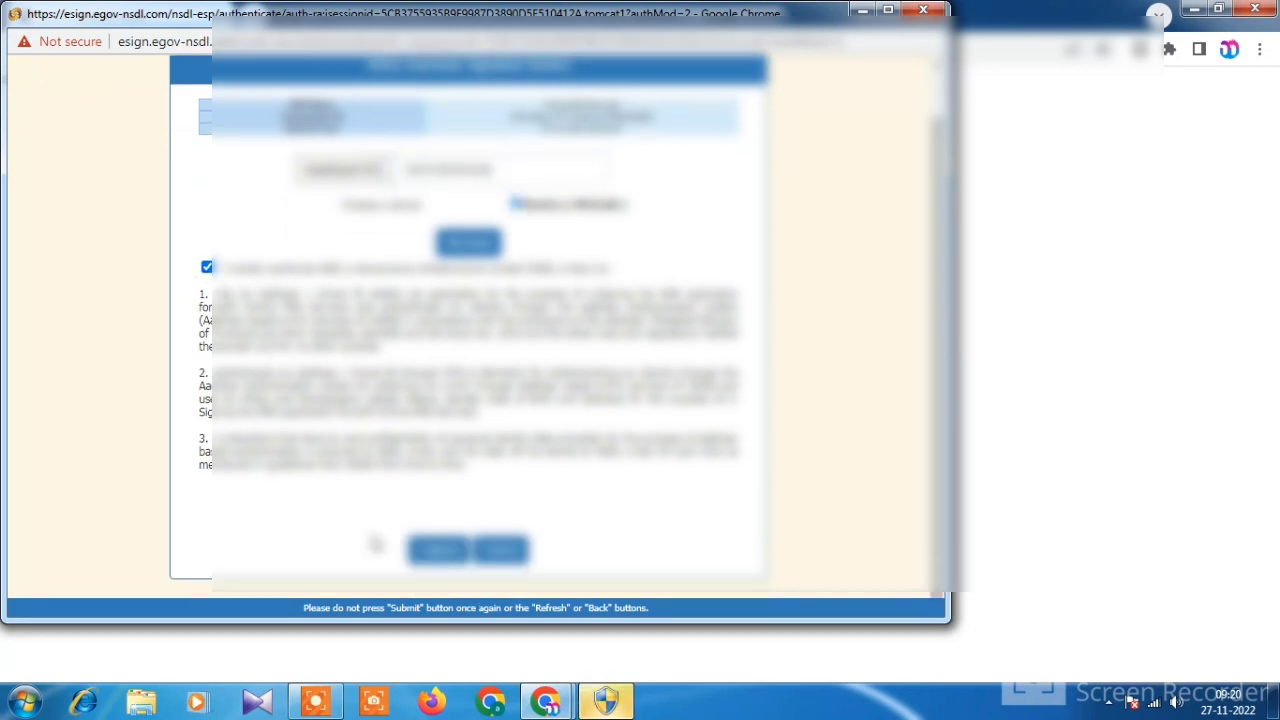
left_click(428, 550)
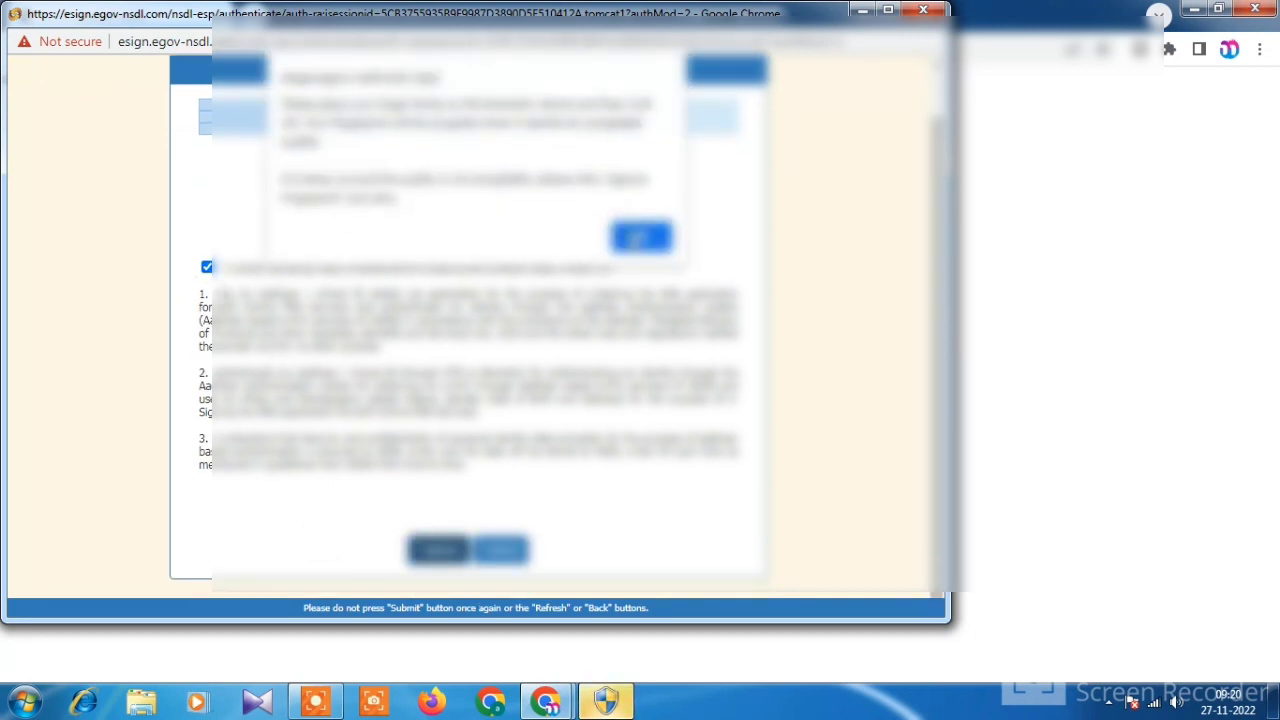
left_click(640, 237)
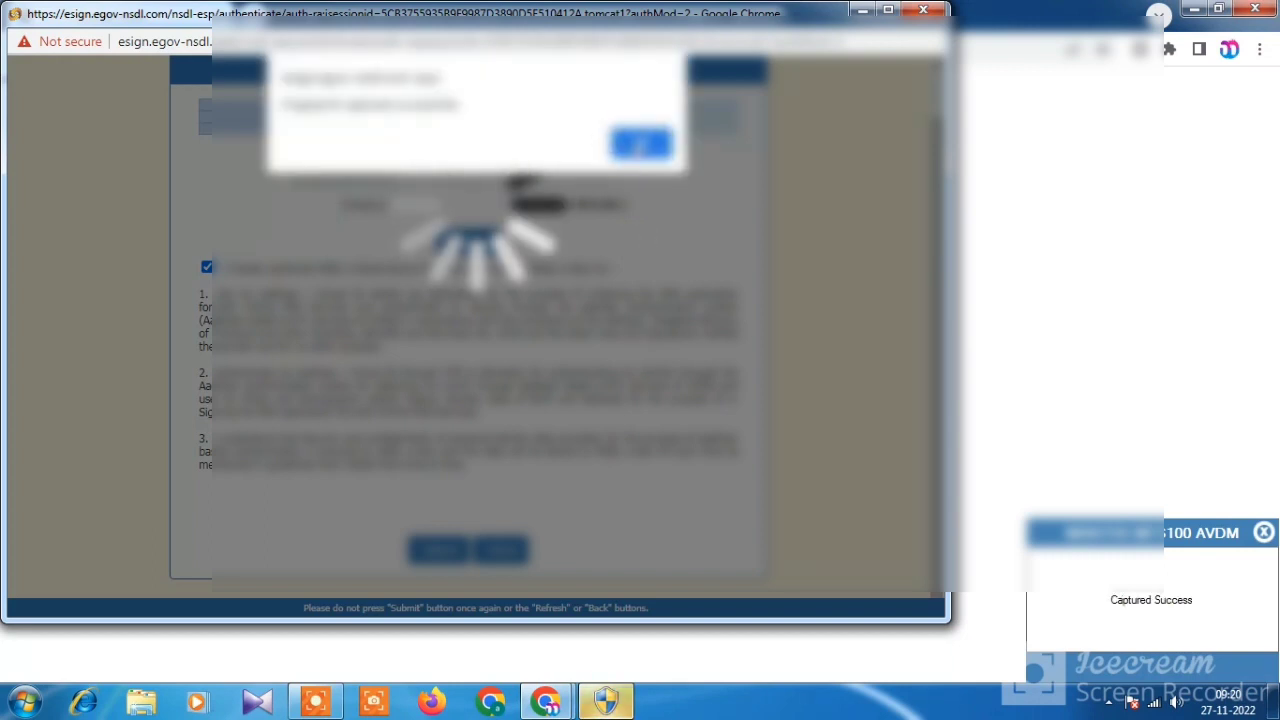
left_click(648, 142)
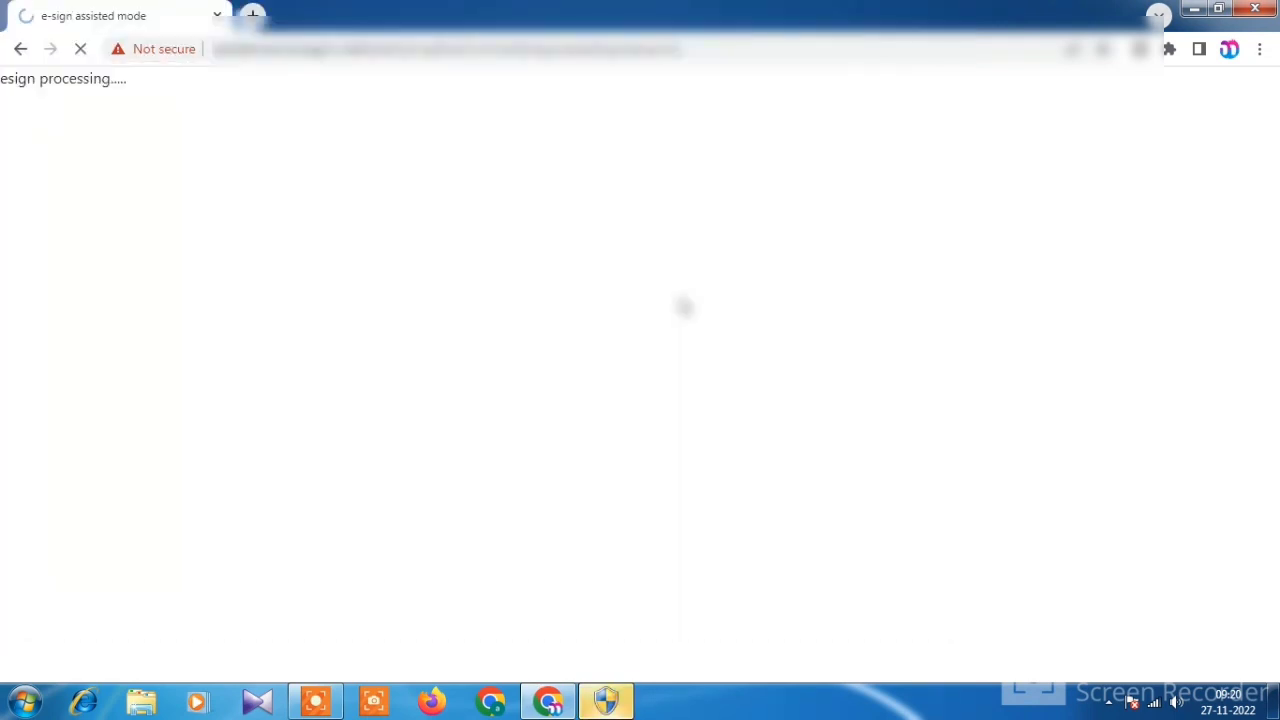
- Accept the e-sign success dialog and view the transaction details on the PAN Success page
left_click(640, 430)
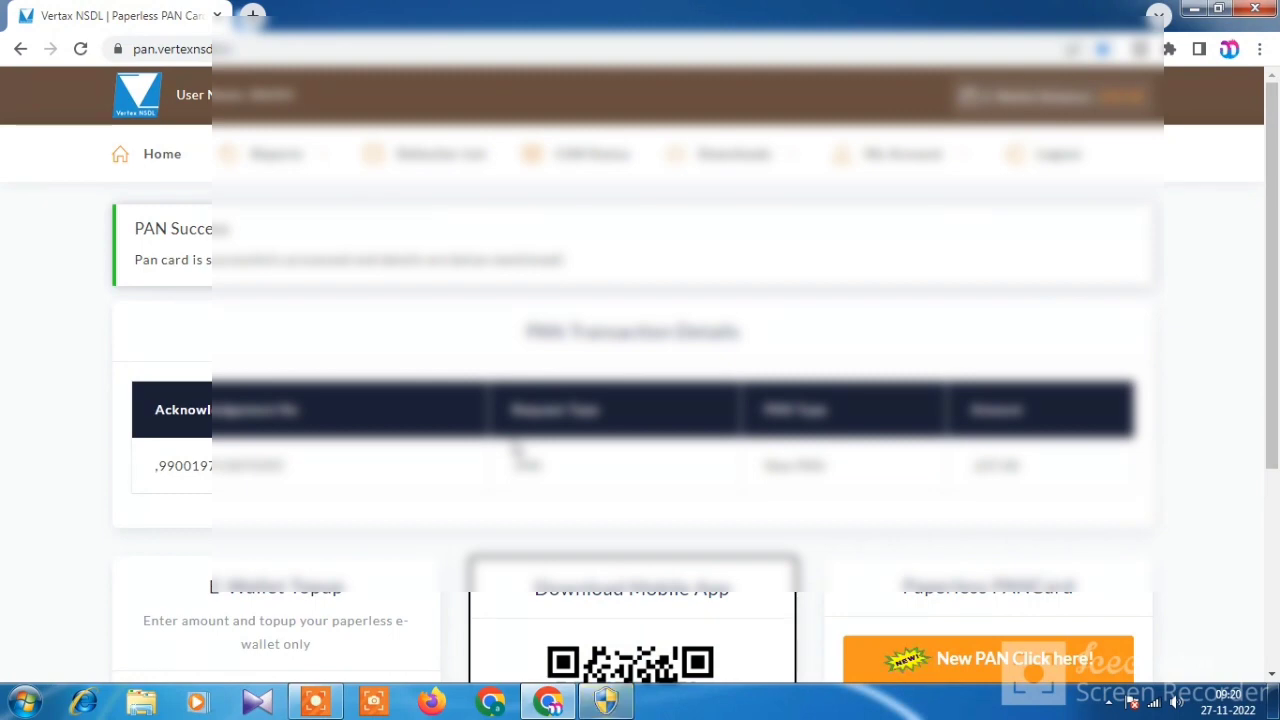
scroll(515, 450, "down", 3)
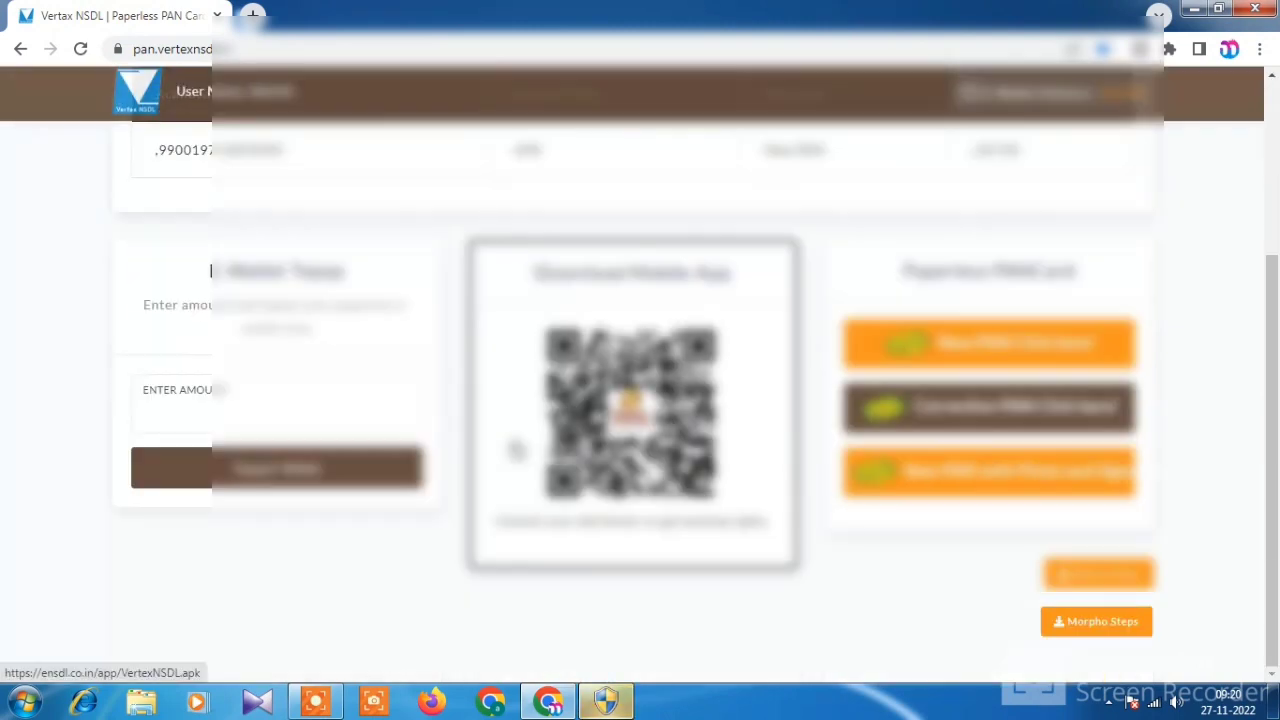